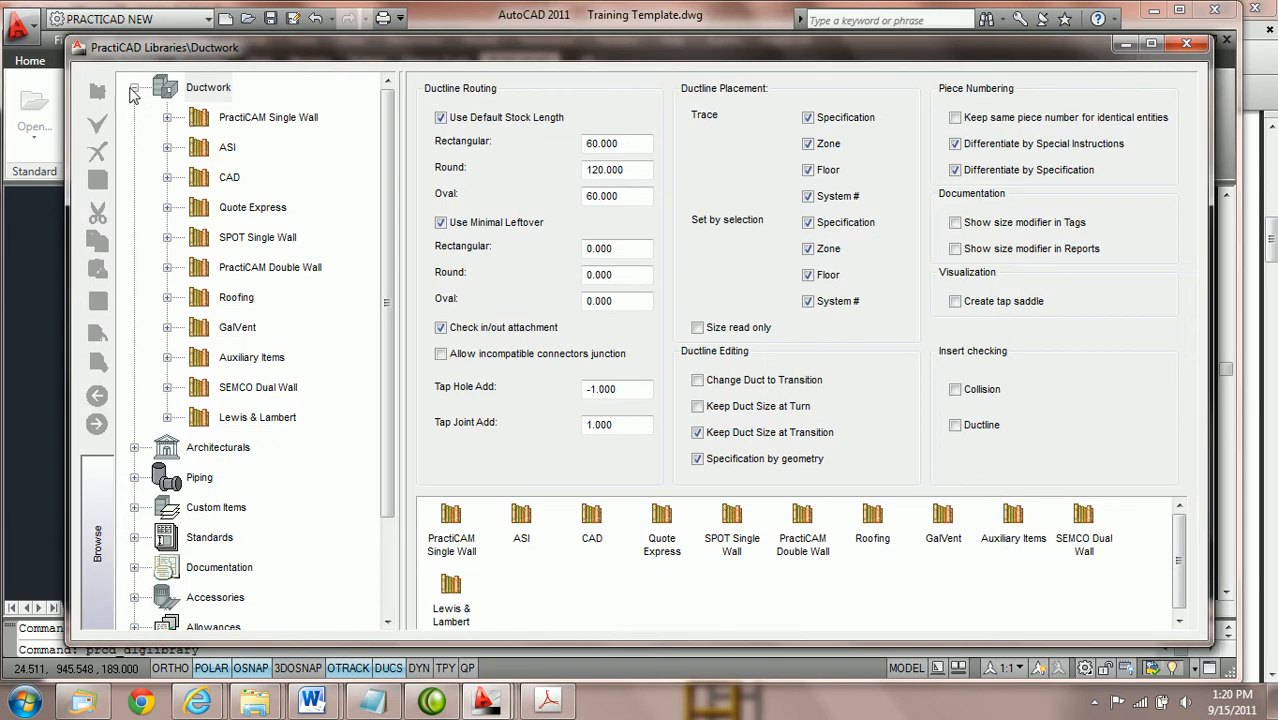
Open the Grill Supply library in the Grill group of Architecturals and maximize the library window
{"action": "left_click", "coordinate": [134, 88]}
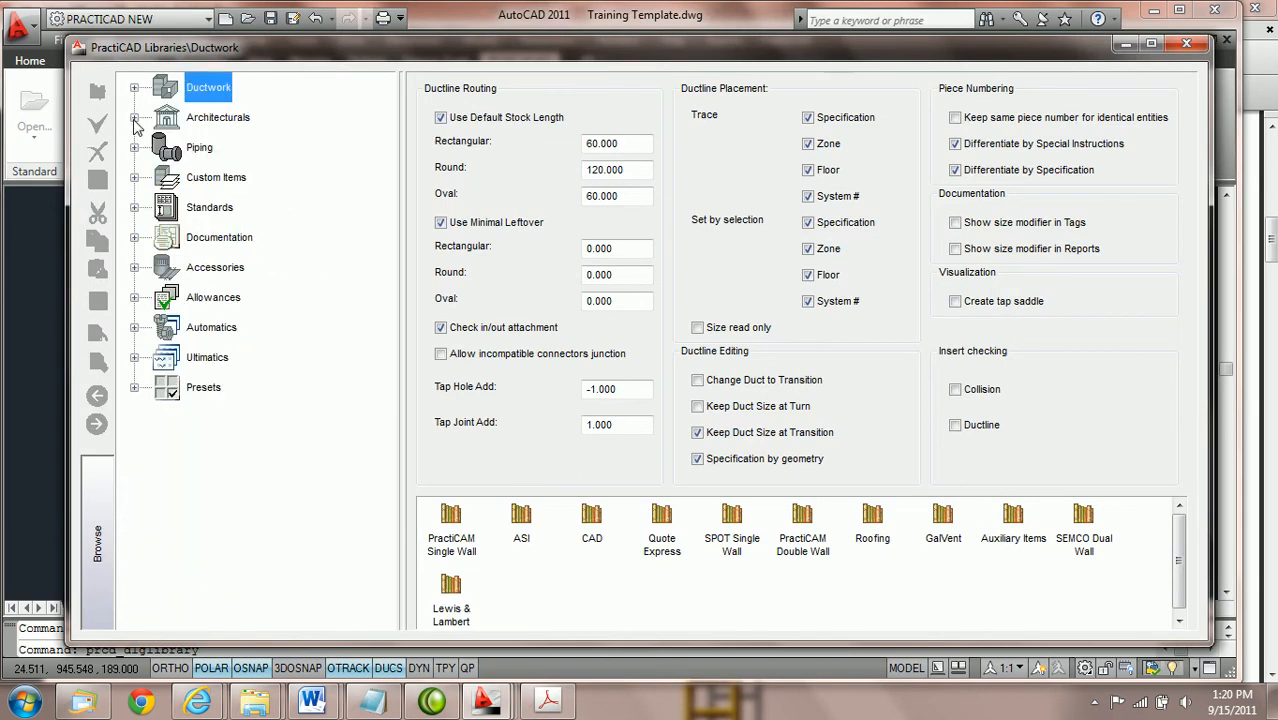
{"action": "left_click", "coordinate": [134, 118]}
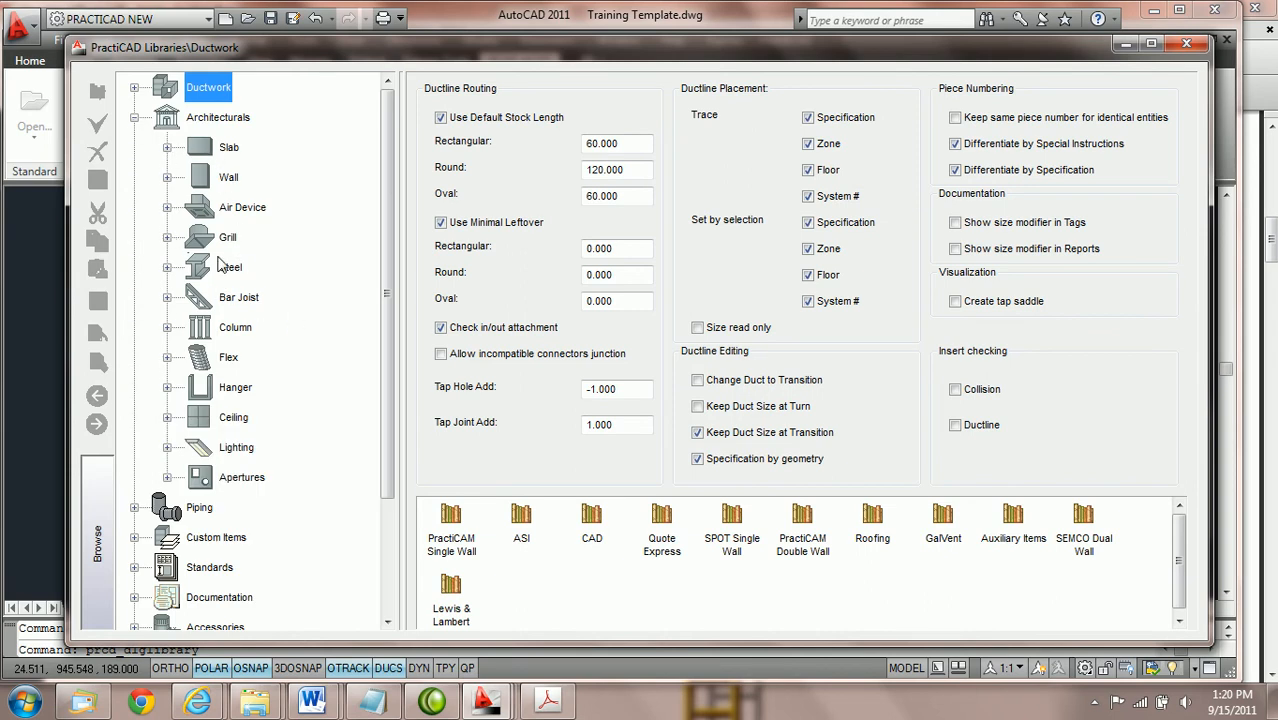
{"action": "left_click", "coordinate": [167, 238]}
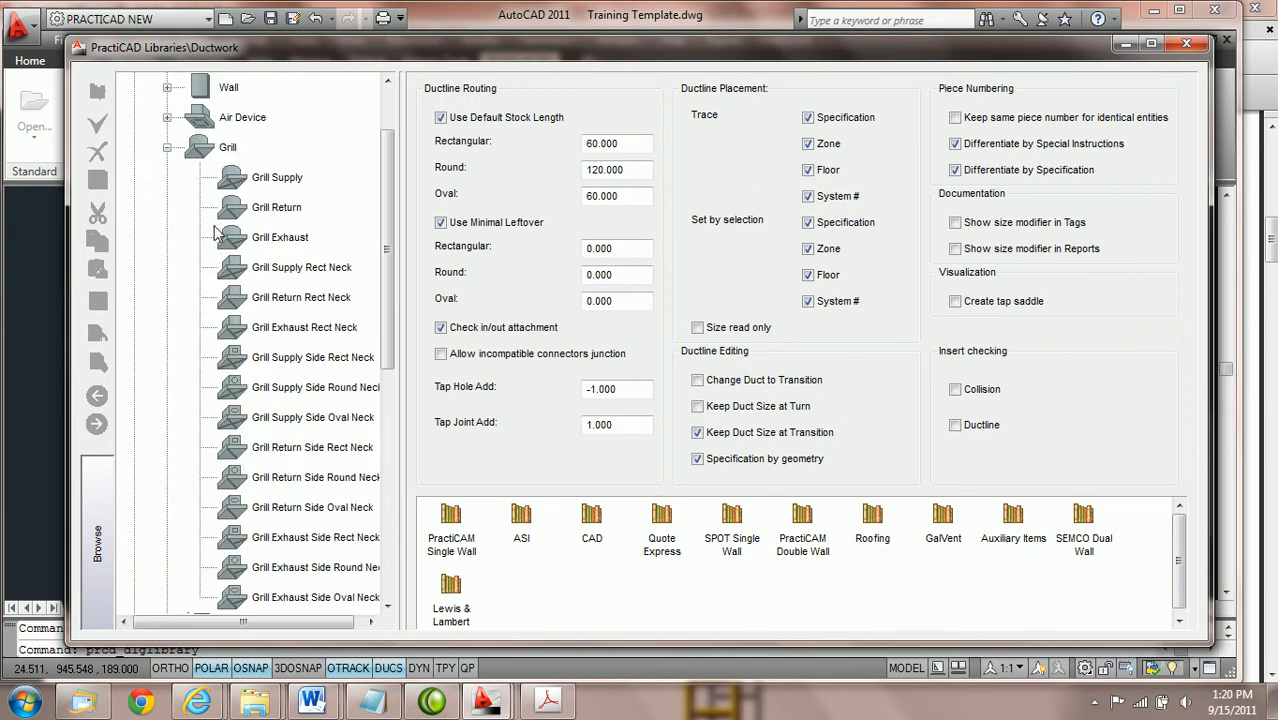
{"action": "left_click", "coordinate": [277, 178]}
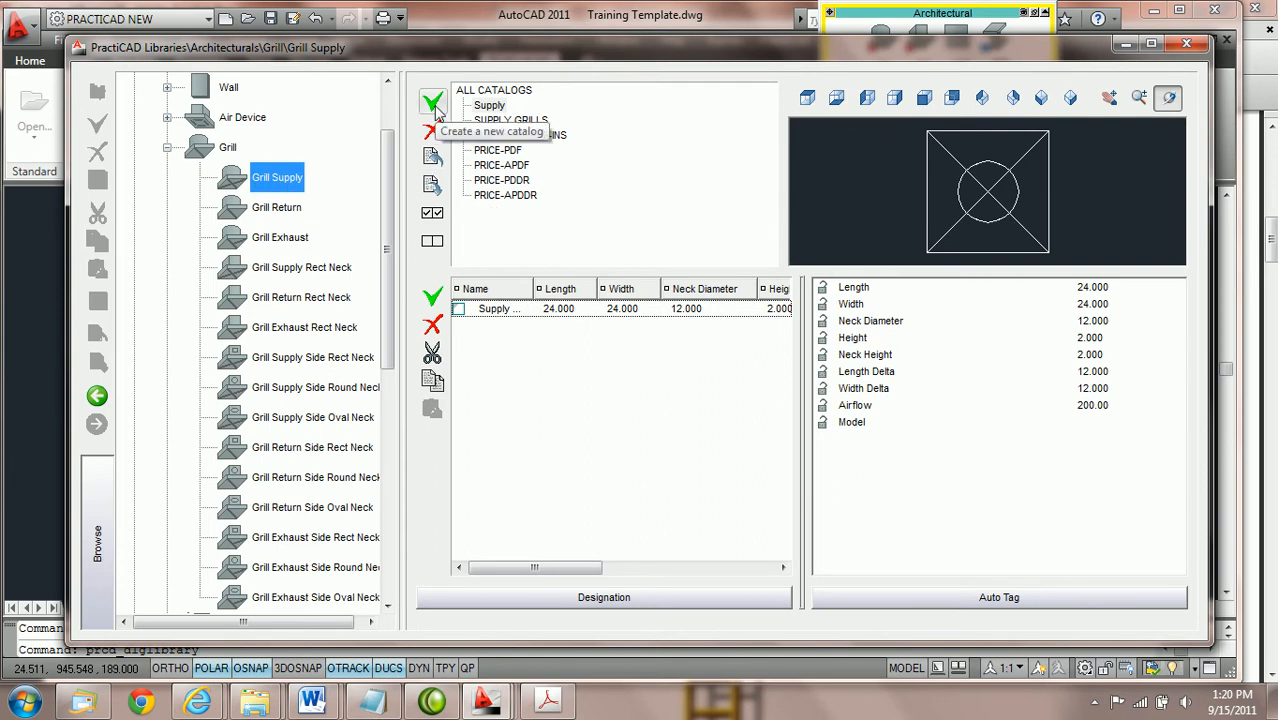
{"action": "left_click", "coordinate": [1153, 46]}
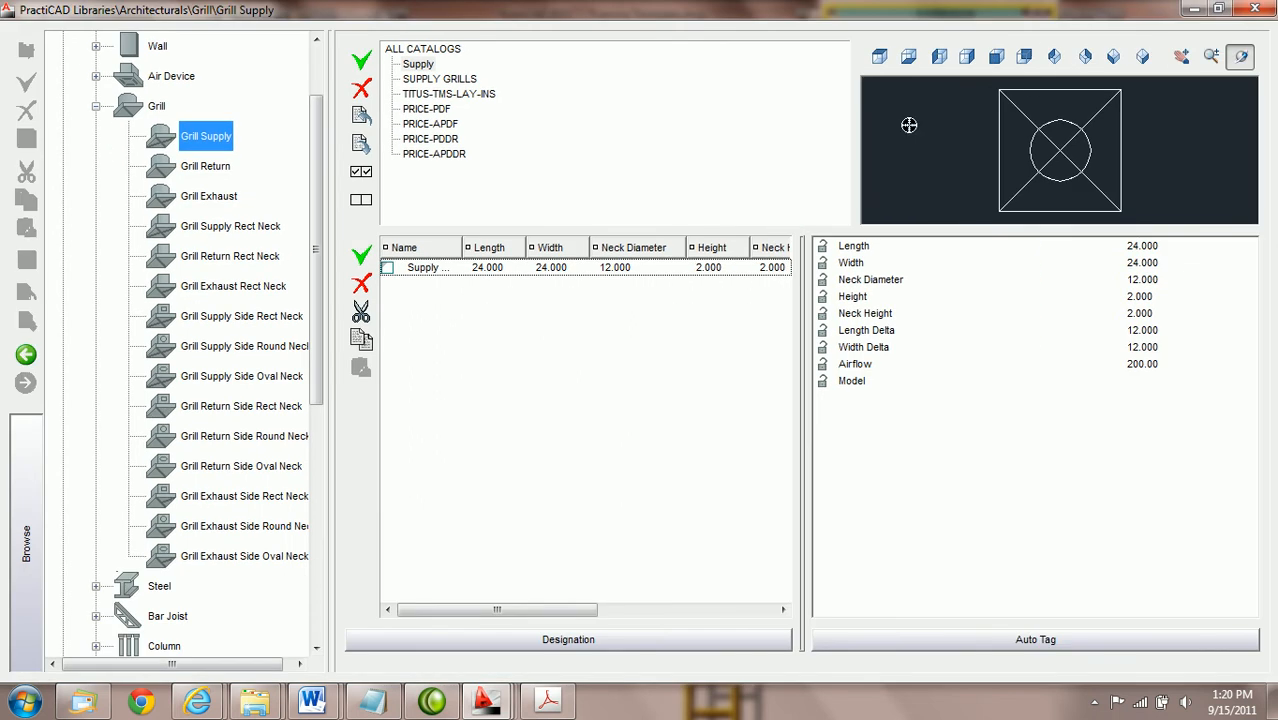
Create a new Grill Supply catalog named TMS LAYINS
{"action": "left_click", "coordinate": [361, 63]}
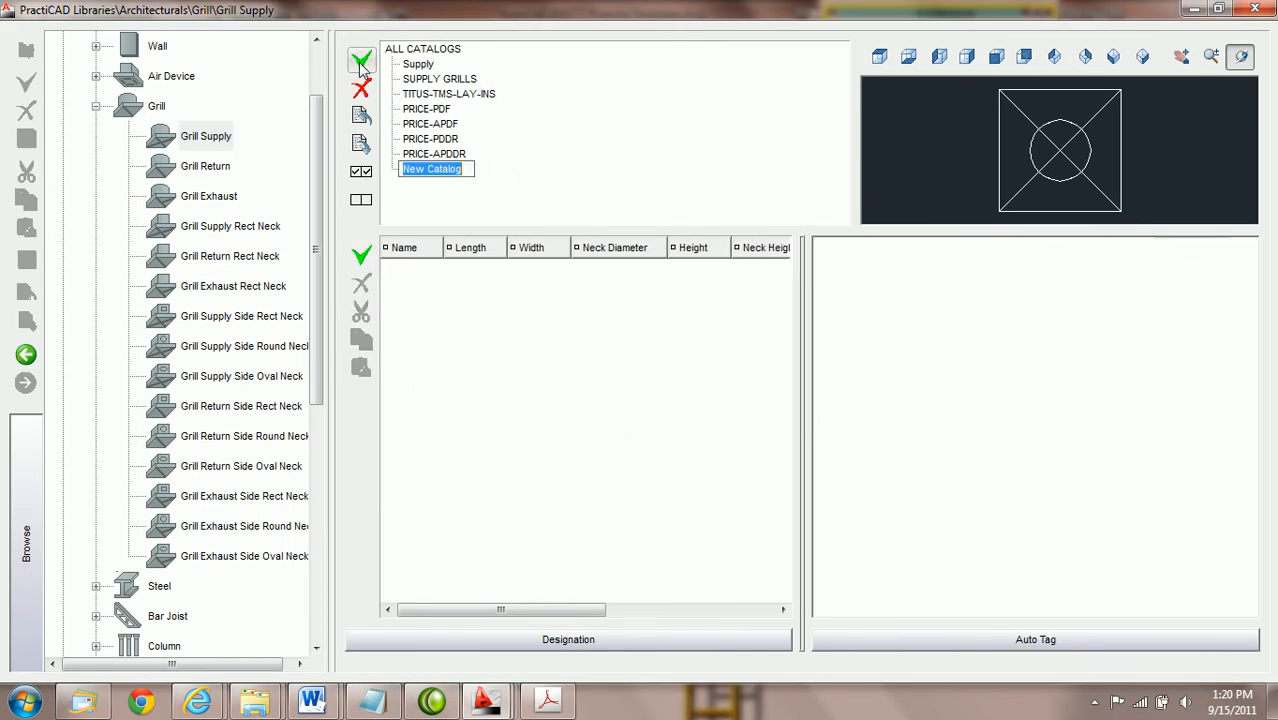
{"action": "type", "text": "TMS LAYINS"}
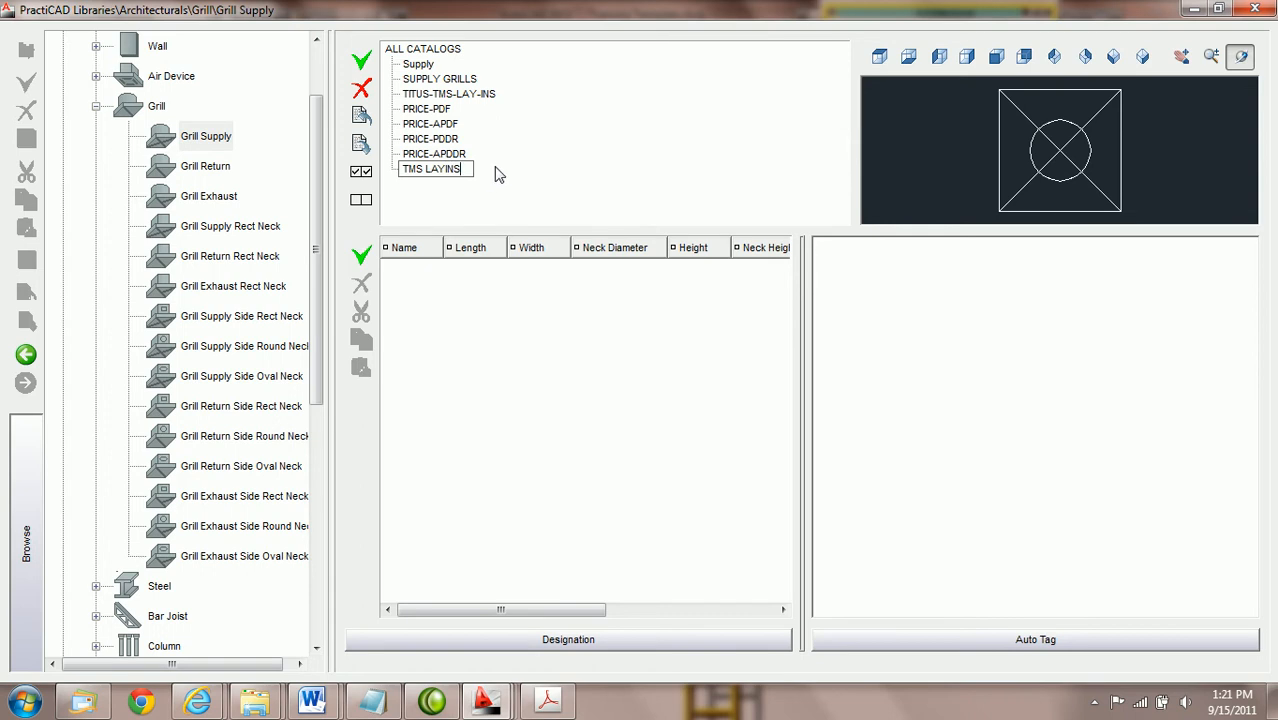
{"action": "key", "text": "Return"}
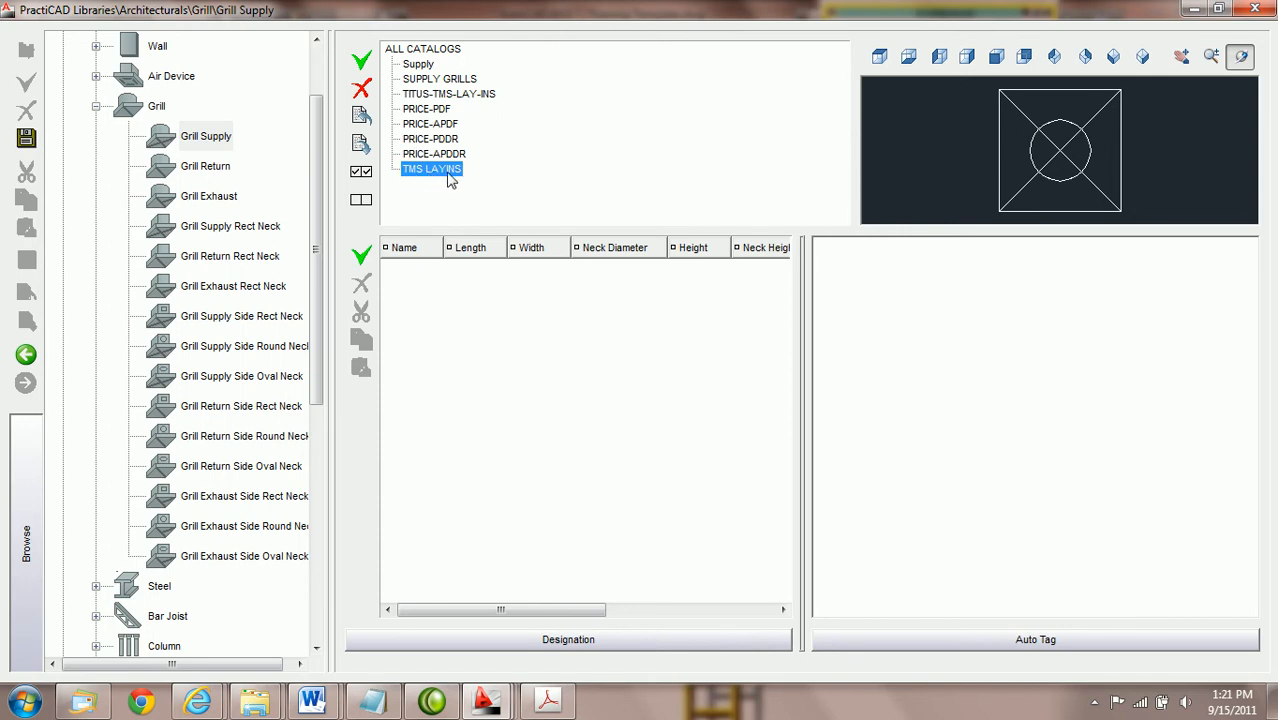
Add a new item named 4" Titus to the TMS LAYINS catalog
{"action": "left_click", "coordinate": [360, 259]}
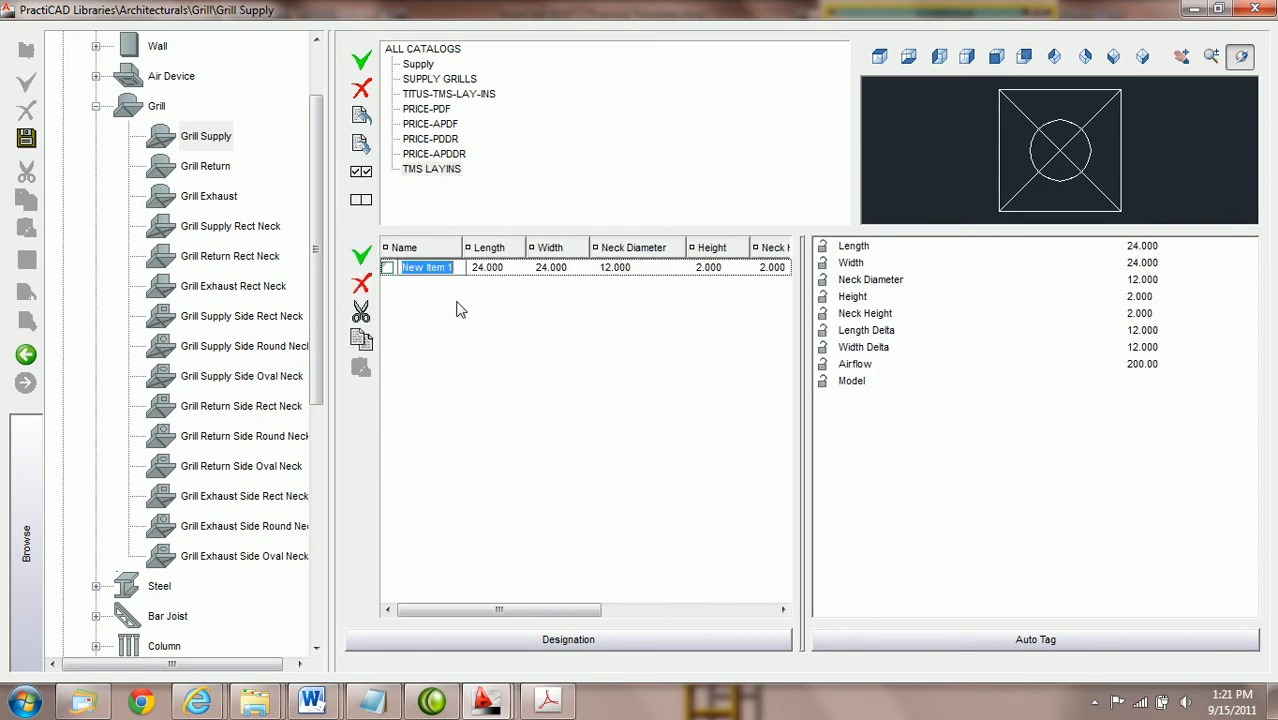
{"action": "type", "text": "4\" Titus"}
{"action": "left_click_drag", "start_coordinate": [436, 267], "coordinate": [415, 268]}
View the grill in SW isometric and check its length against the ceiling module in the titus tms diffuser PDF
{"action": "left_click", "coordinate": [1113, 56]}
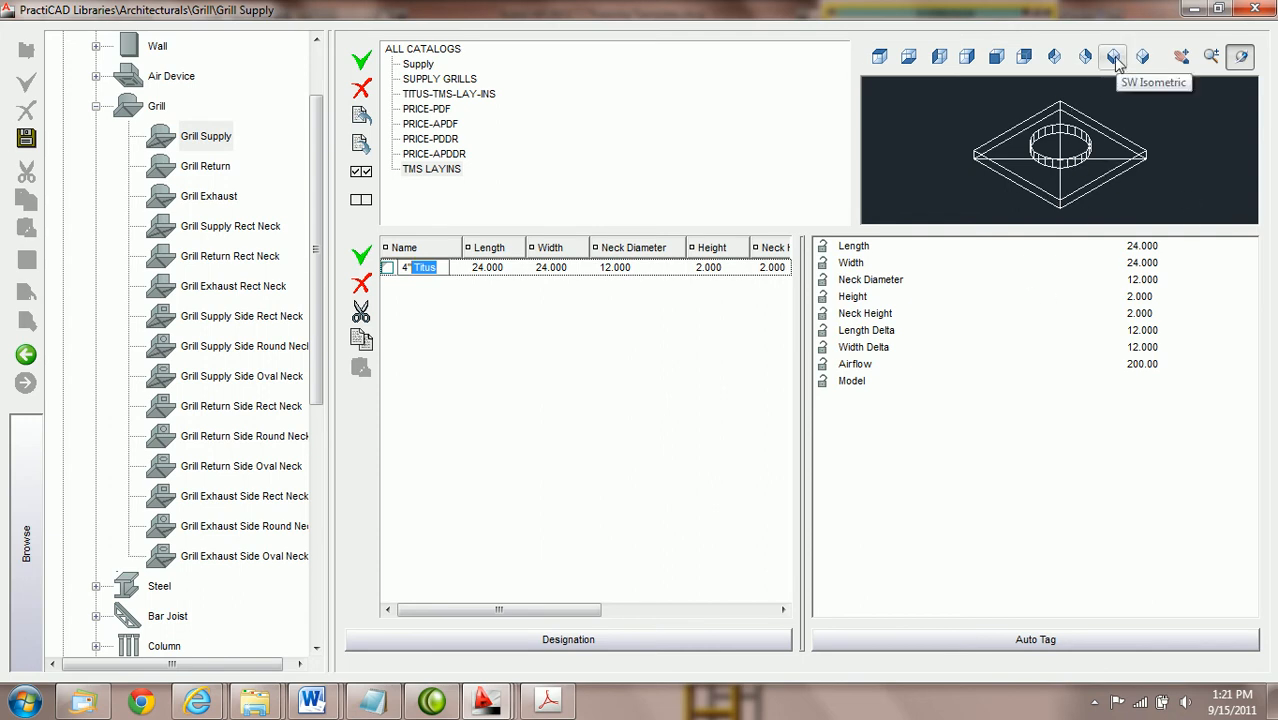
{"action": "left_click", "coordinate": [1168, 251]}
{"action": "scroll", "coordinate": [1168, 251], "scroll_direction": "up", "scroll_amount": 1}
{"action": "scroll", "coordinate": [1165, 255], "scroll_direction": "down", "scroll_amount": 3}
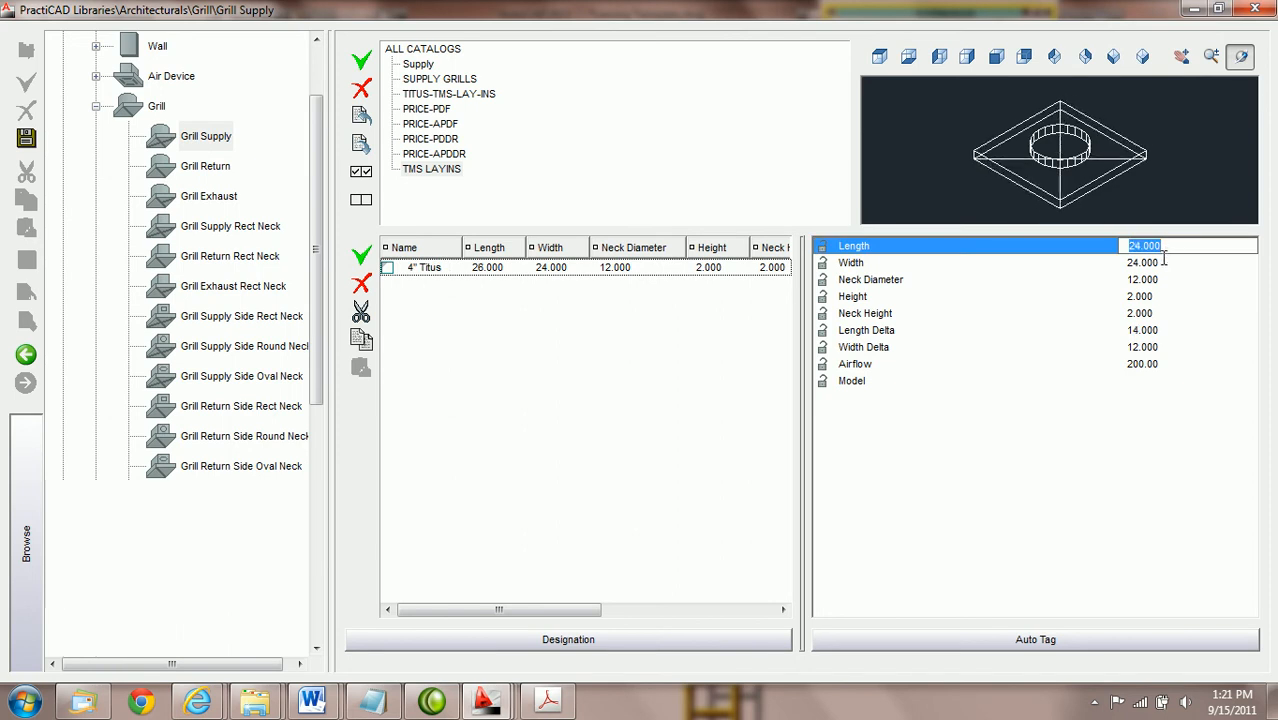
{"action": "scroll", "coordinate": [1163, 259], "scroll_direction": "up", "scroll_amount": 1}
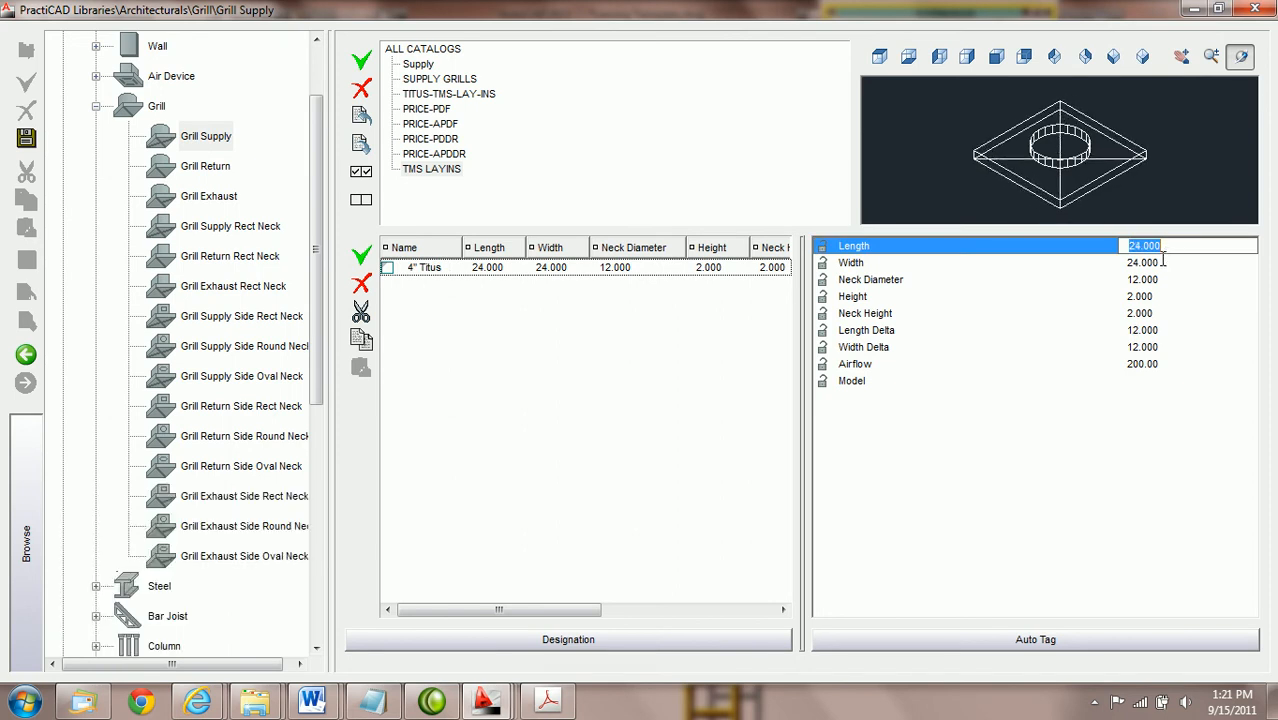
{"action": "left_click", "coordinate": [547, 700]}
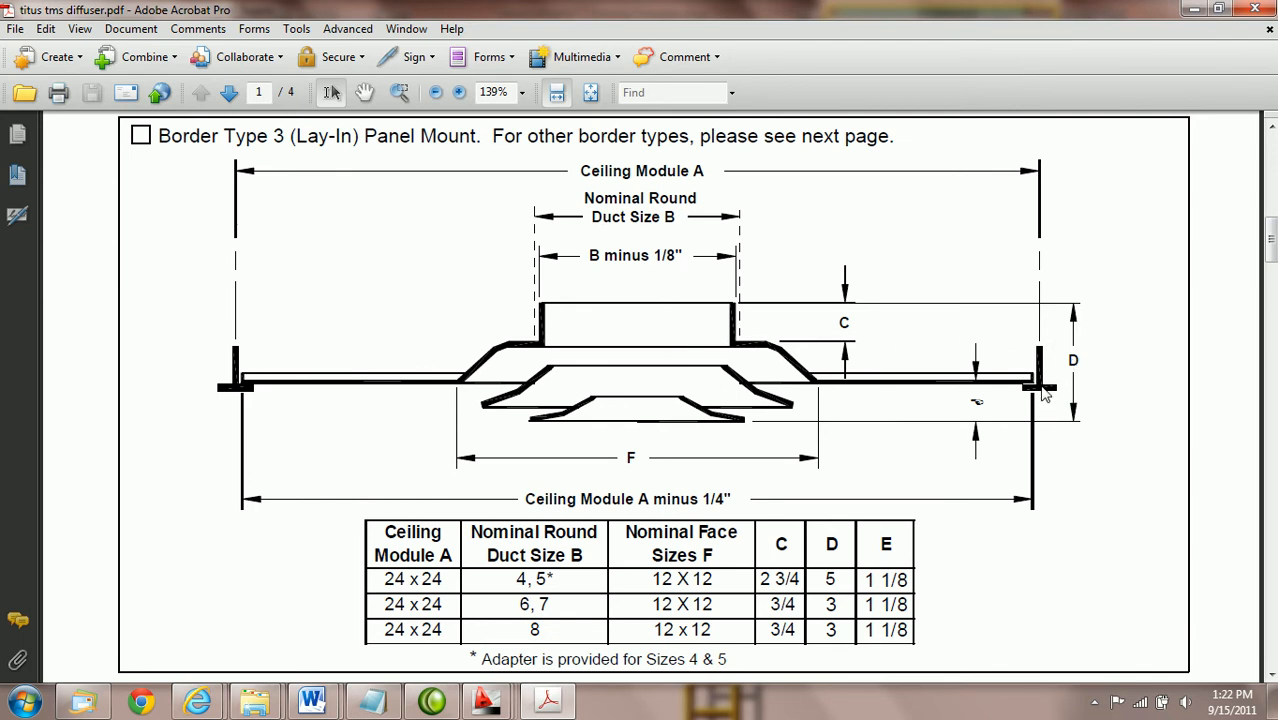
{"action": "left_click", "coordinate": [566, 706]}
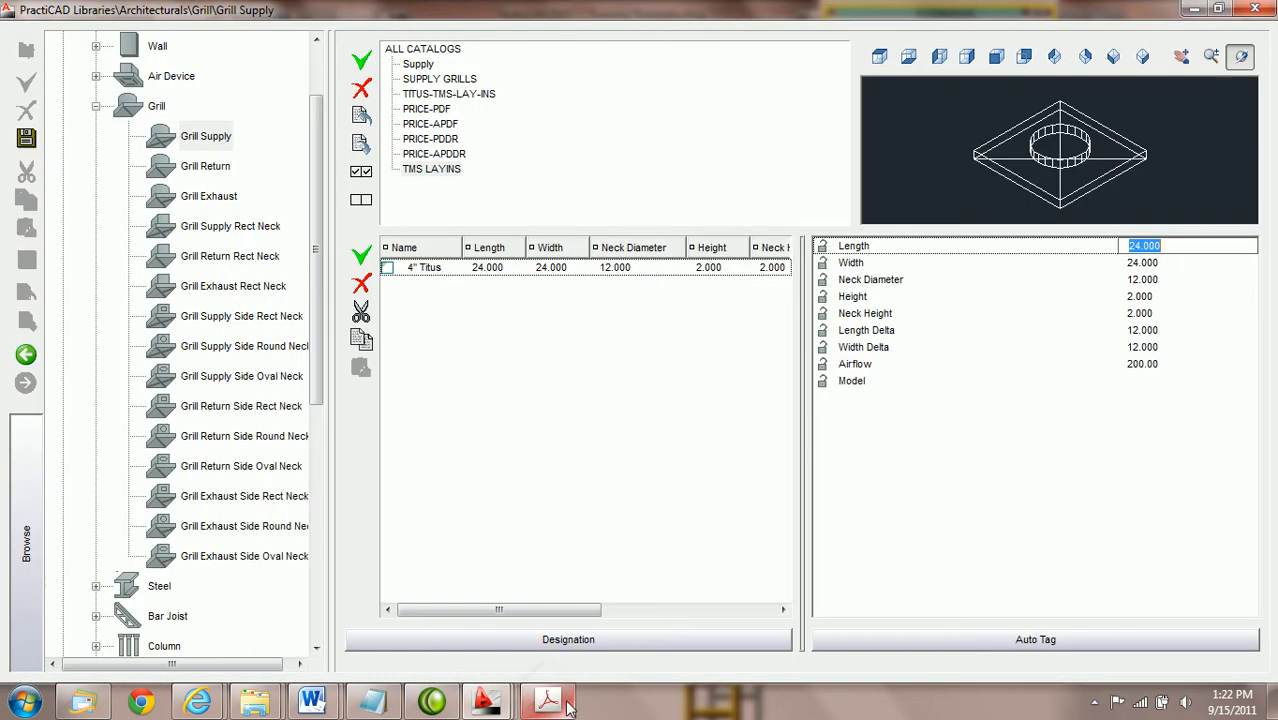
Set the Neck Diameter of the 4" Titus item to 4
{"action": "left_click", "coordinate": [1175, 265]}
{"action": "left_click", "coordinate": [1175, 274]}
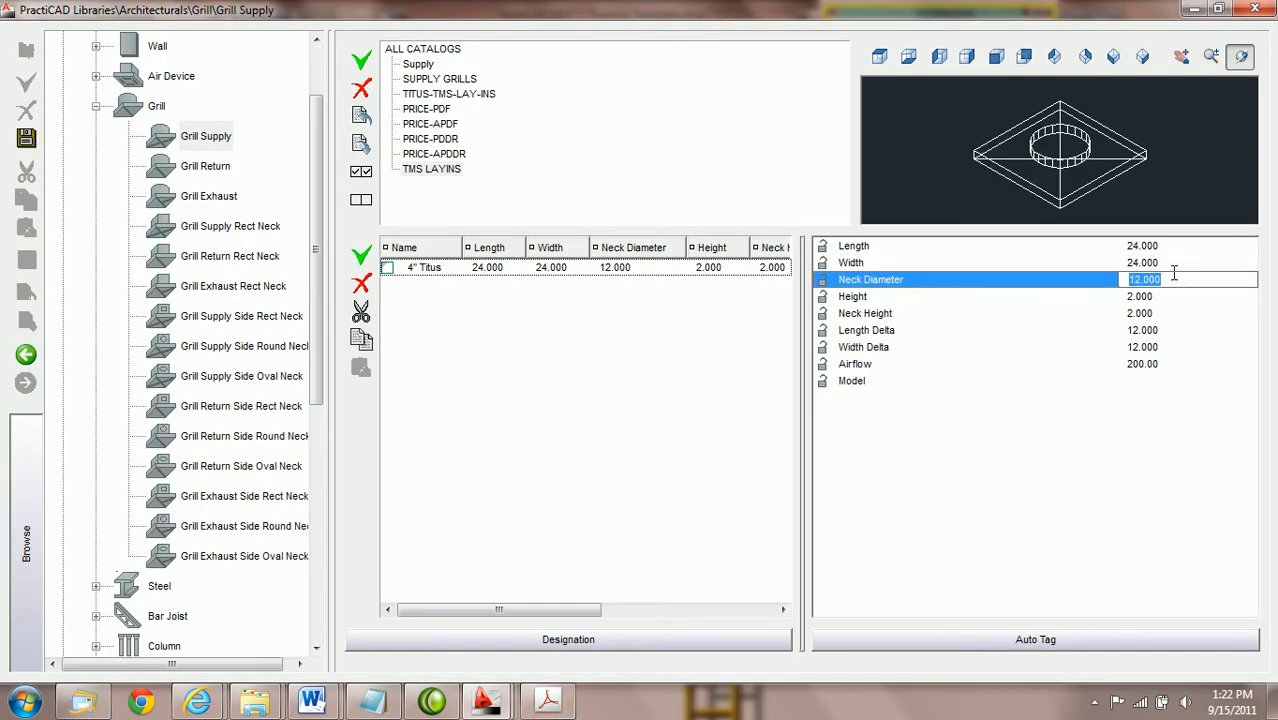
{"action": "type", "text": "4"}
{"action": "key", "text": "Return"}
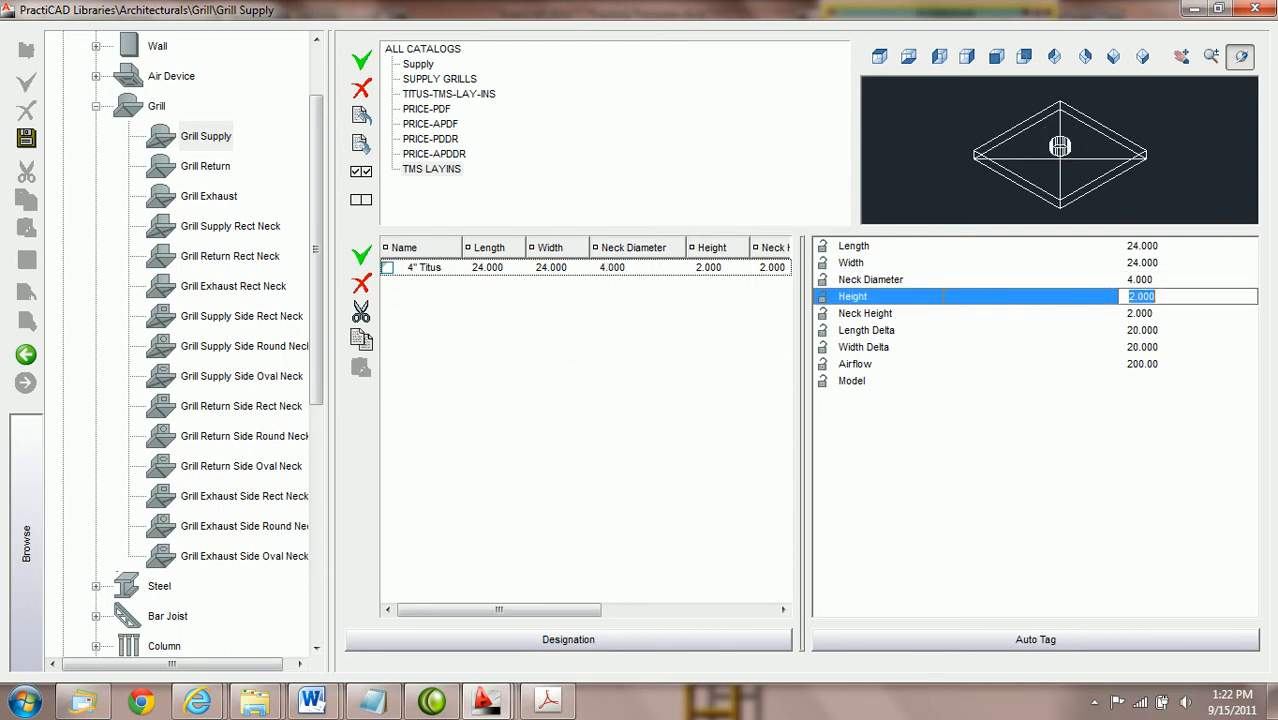
Check the height dimensions in the diffuser PDF and try a Height of 0 on the item in front view
{"action": "left_click", "coordinate": [547, 700]}
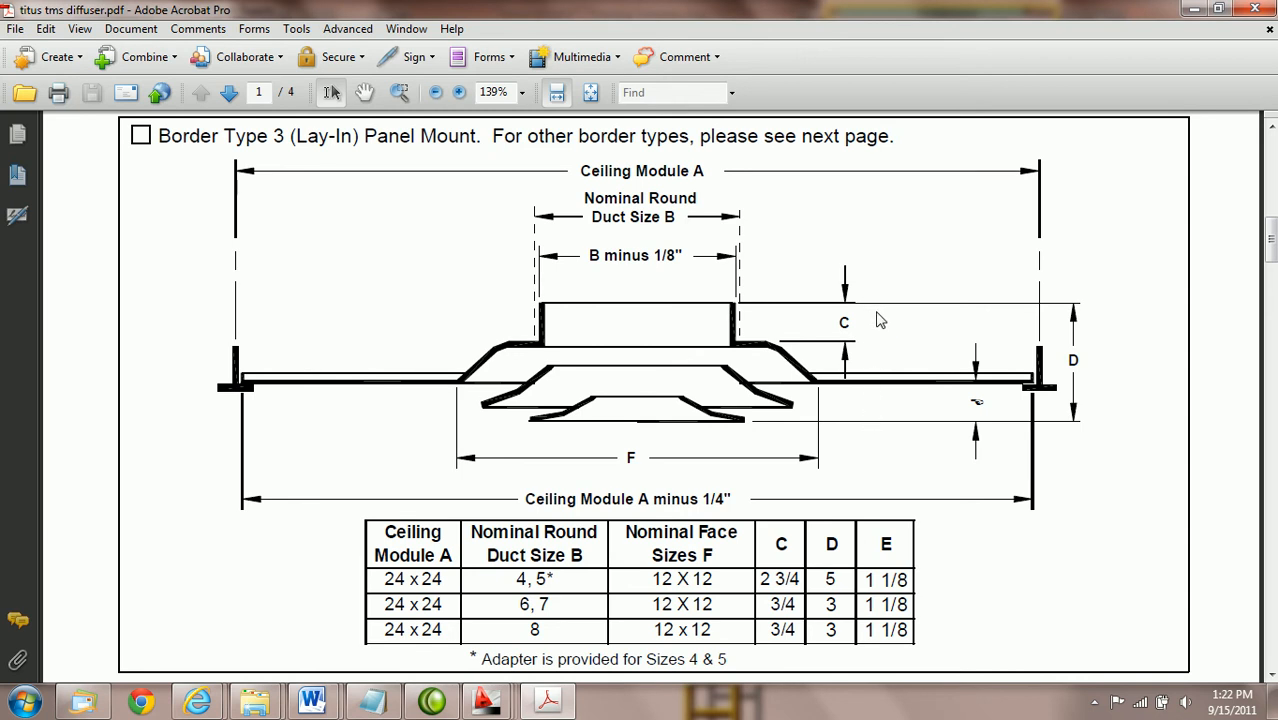
{"action": "mouse_move", "coordinate": [483, 706]}
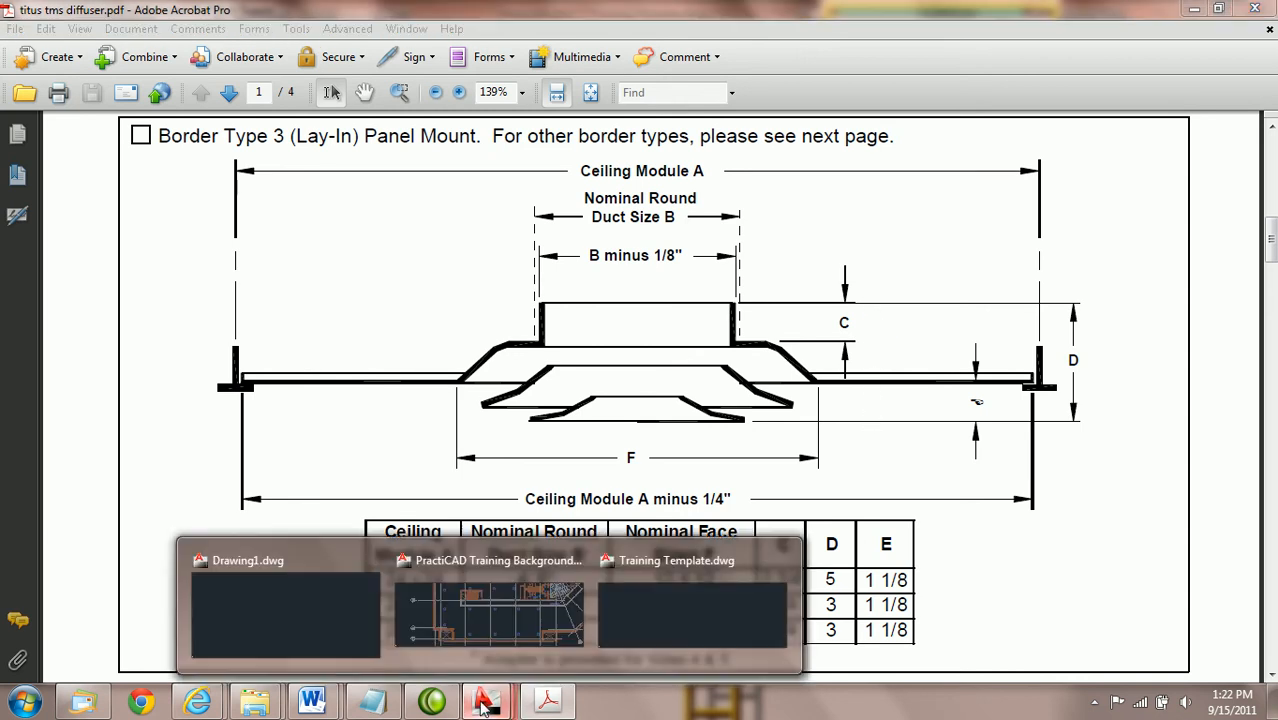
{"action": "left_click", "coordinate": [628, 650]}
{"action": "left_click", "coordinate": [995, 57]}
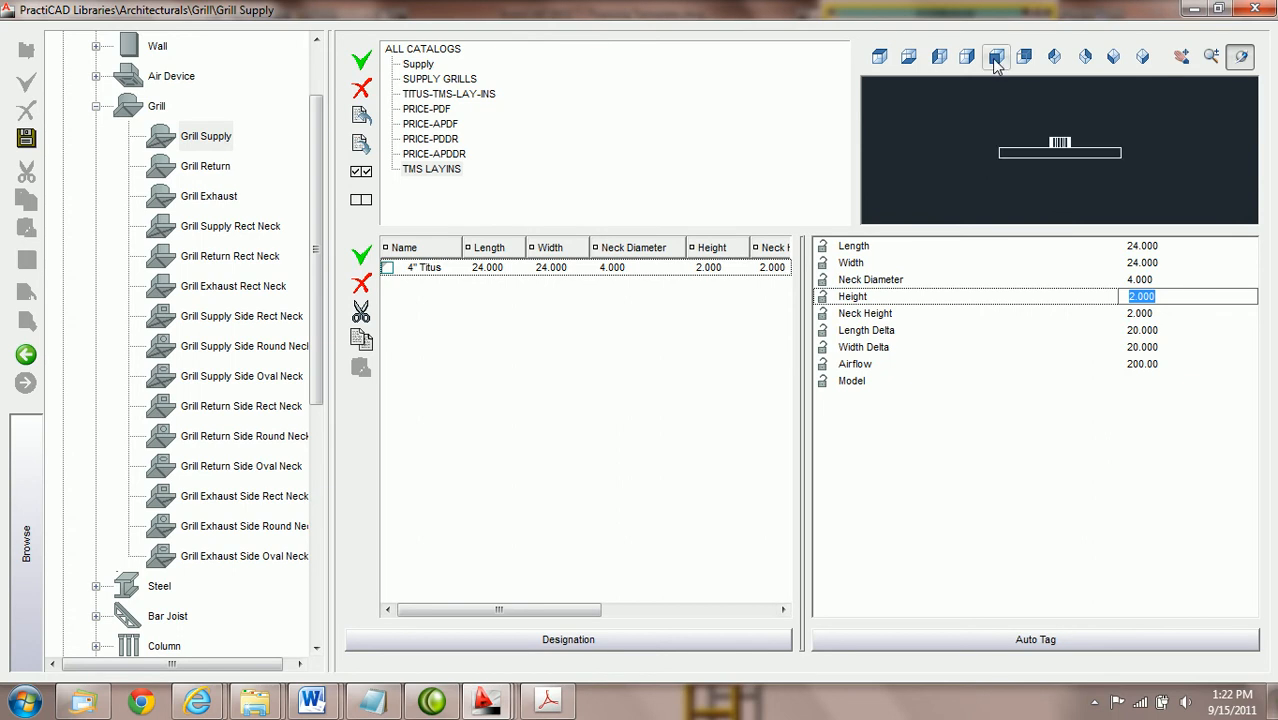
{"action": "type", "text": "0"}
{"action": "key", "text": "Tab"}
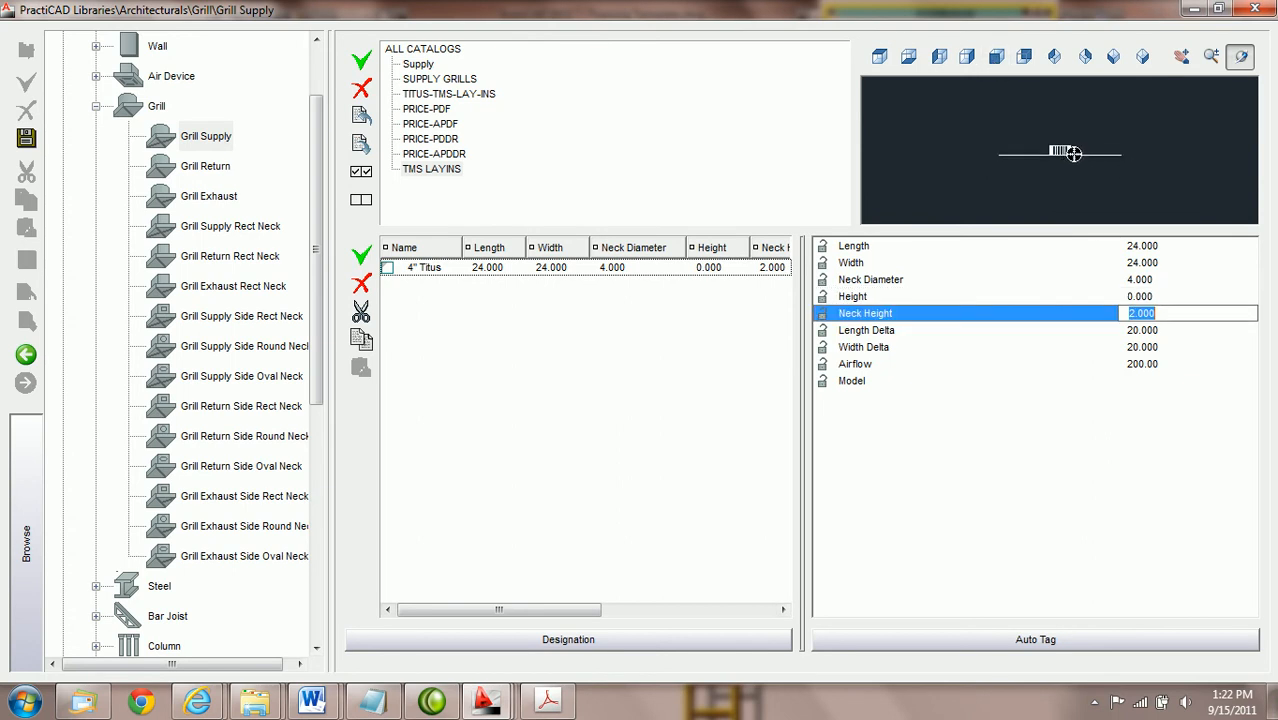
Try a Height of 3 on the 4" Titus item and examine its front view up close
{"action": "left_click", "coordinate": [1153, 283]}
{"action": "left_click", "coordinate": [1157, 296]}
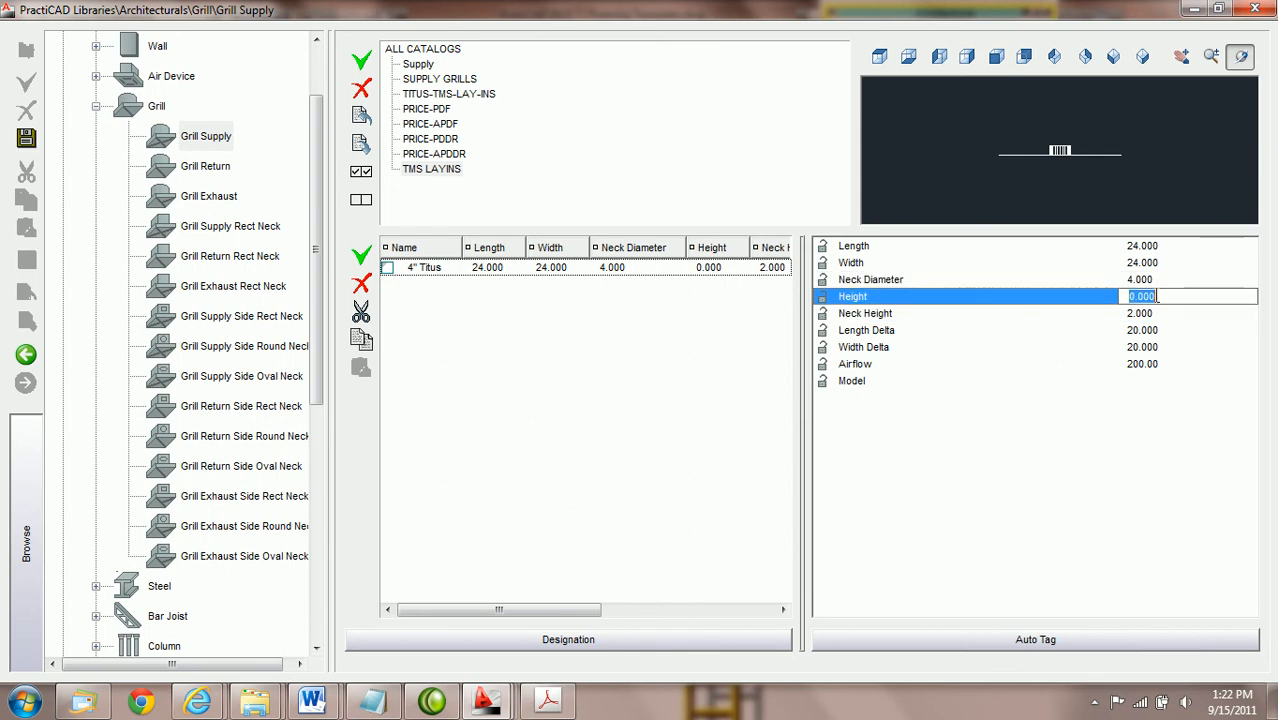
{"action": "type", "text": "3"}
{"action": "key", "text": "Tab"}
{"action": "left_click", "coordinate": [1108, 160]}
{"action": "scroll", "coordinate": [1109, 160], "scroll_direction": "up", "scroll_amount": 4}
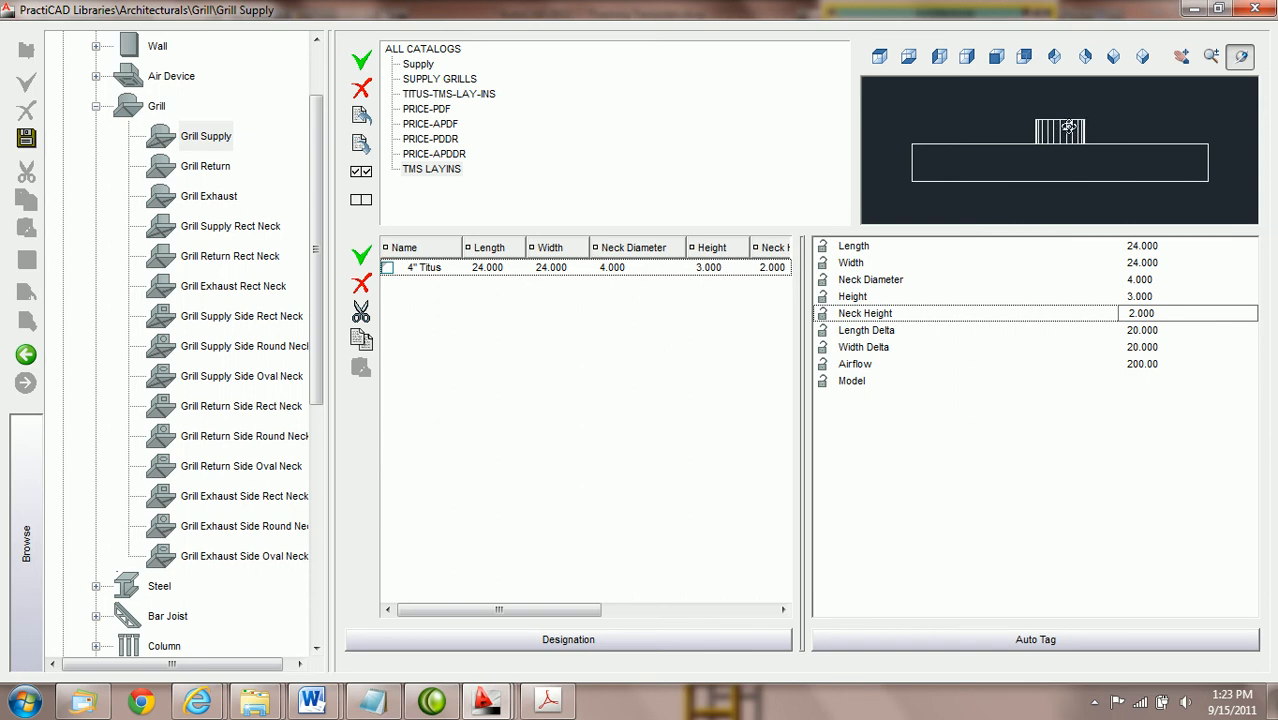
Consult the dimension table in the diffuser PDF, and set the item's Height to 2.25 and Neck Height to 2.75
{"action": "left_click", "coordinate": [1157, 296]}
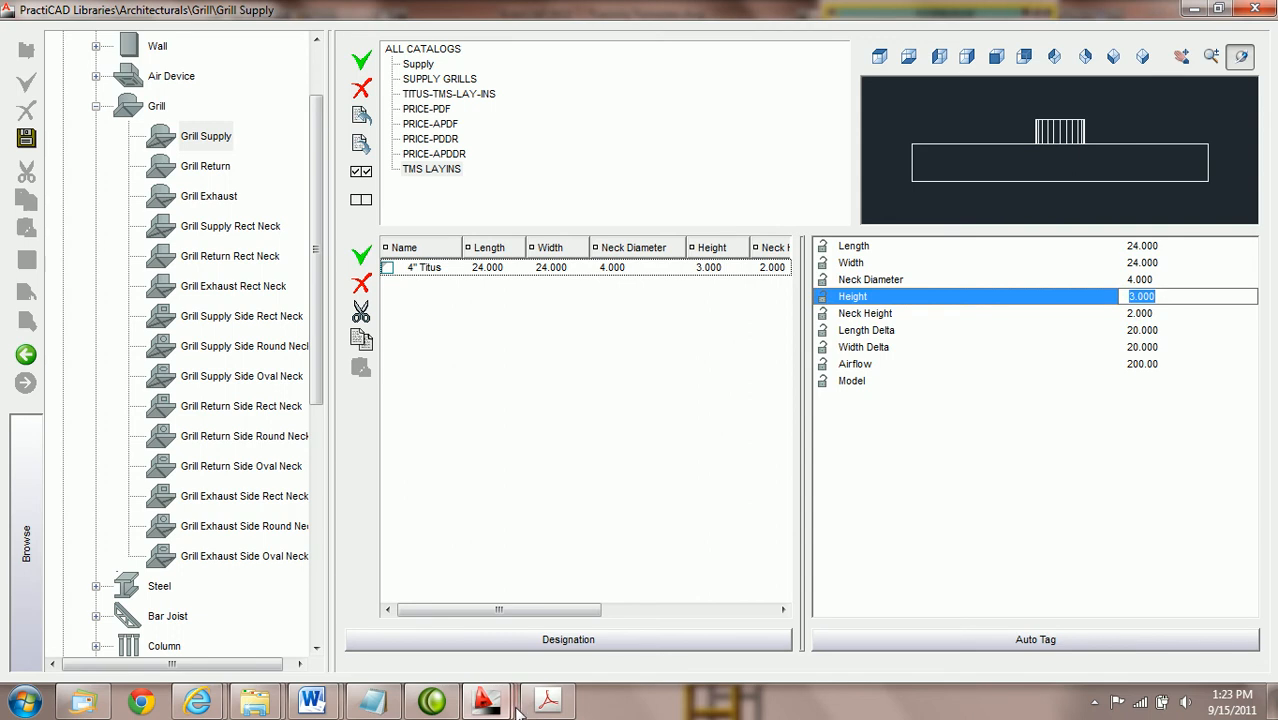
{"action": "left_click", "coordinate": [547, 700]}
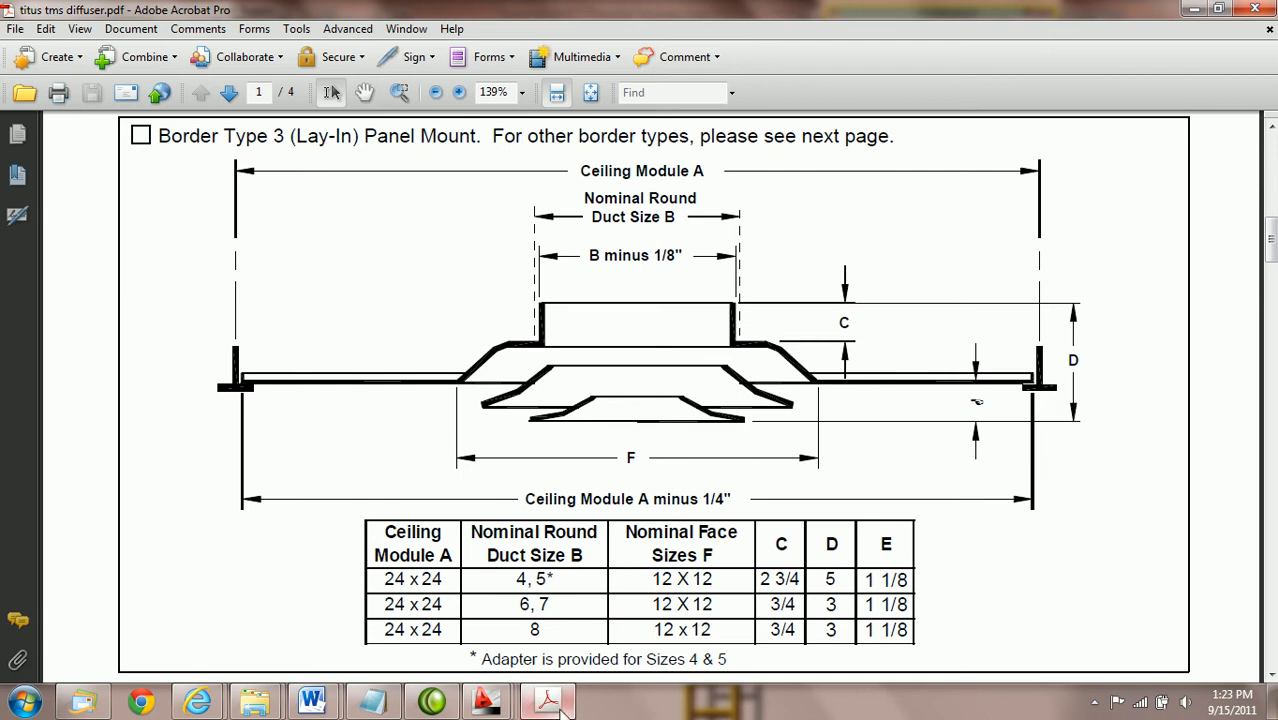
{"action": "left_click", "coordinate": [690, 600]}
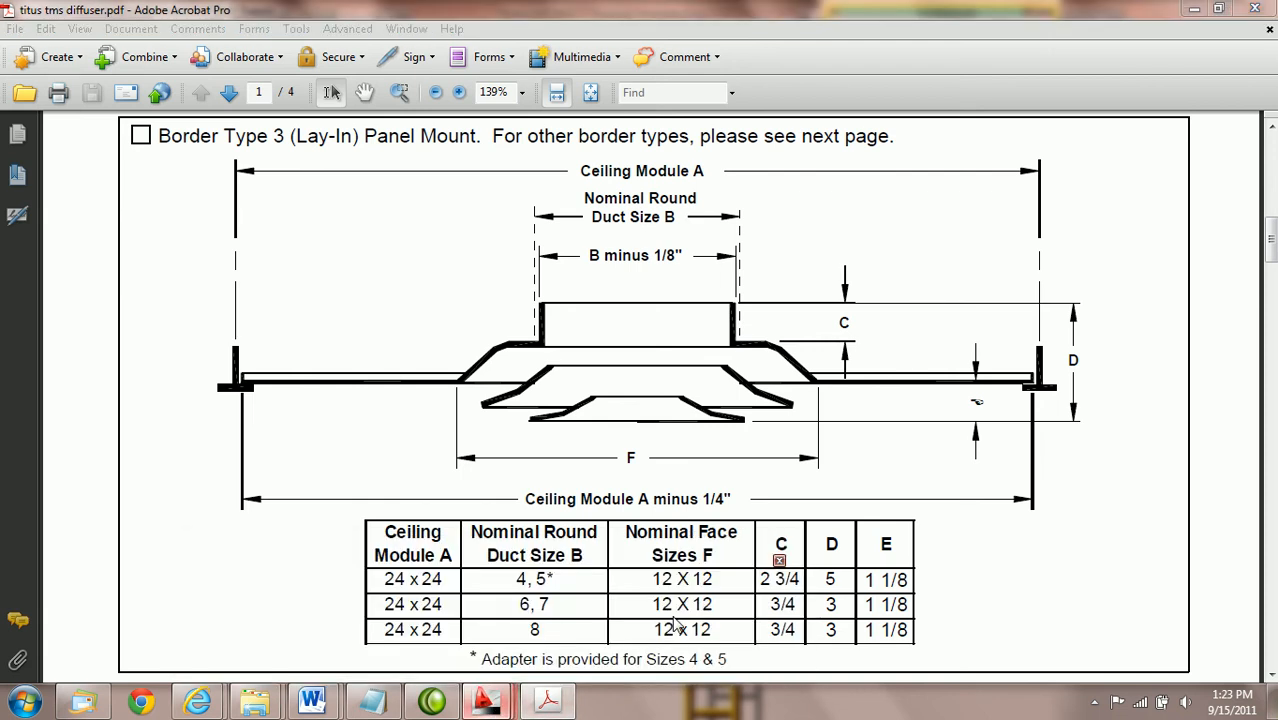
{"action": "type", "text": "2.25"}
{"action": "key", "text": "Tab"}
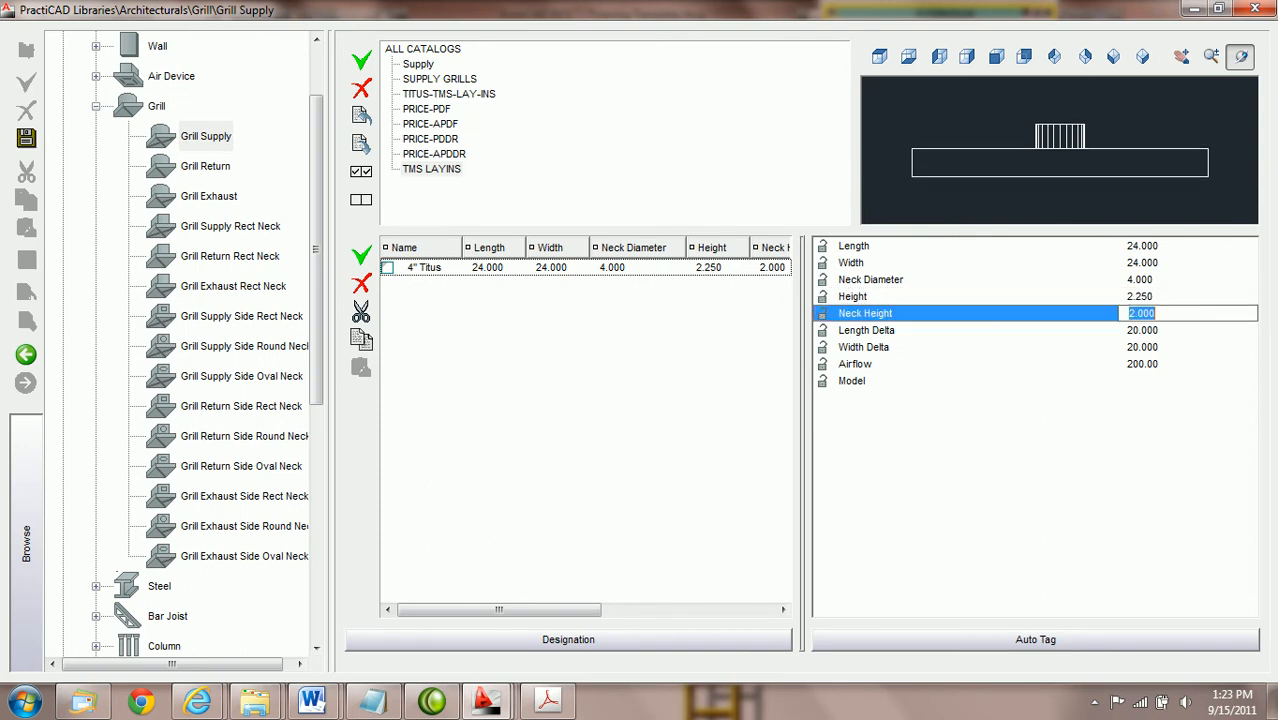
{"action": "type", "text": "2.75"}
{"action": "key", "text": "Tab"}
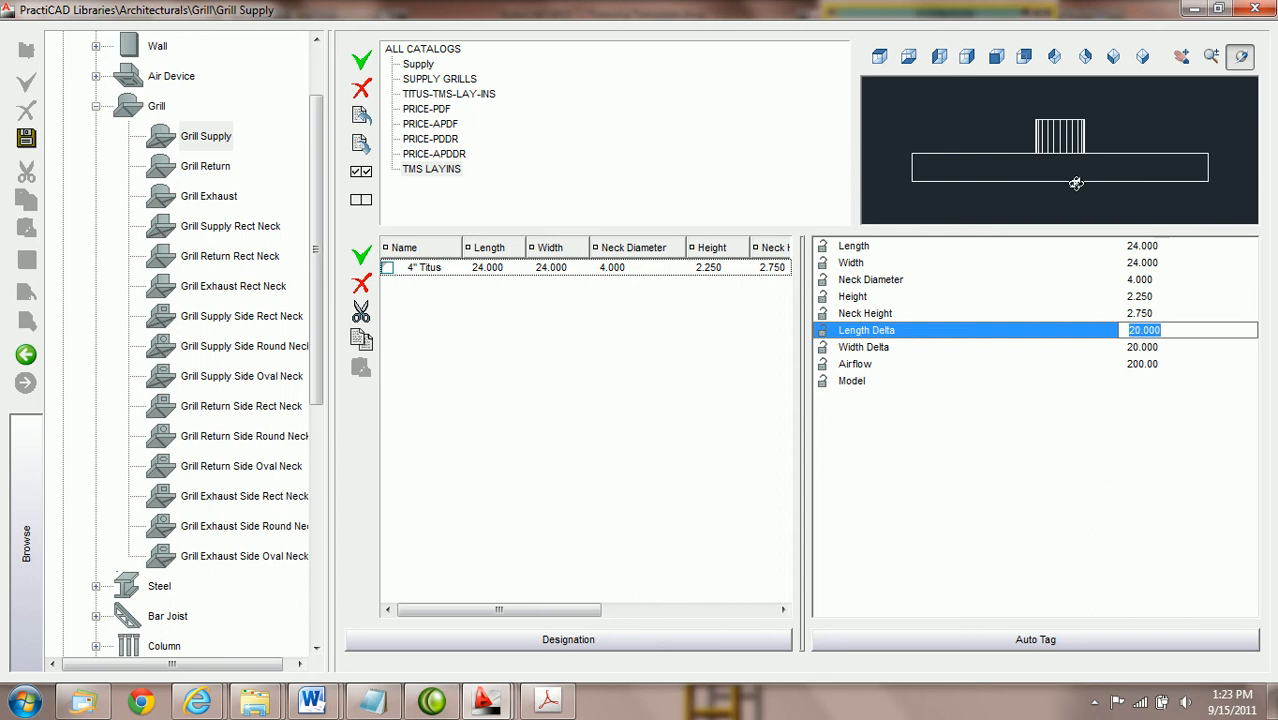
Review the Length Delta, Width Delta and Model fields and set the item's Airflow to 0
{"action": "left_click", "coordinate": [1153, 346]}
{"action": "left_click", "coordinate": [1155, 329]}
{"action": "left_click", "coordinate": [1158, 346]}
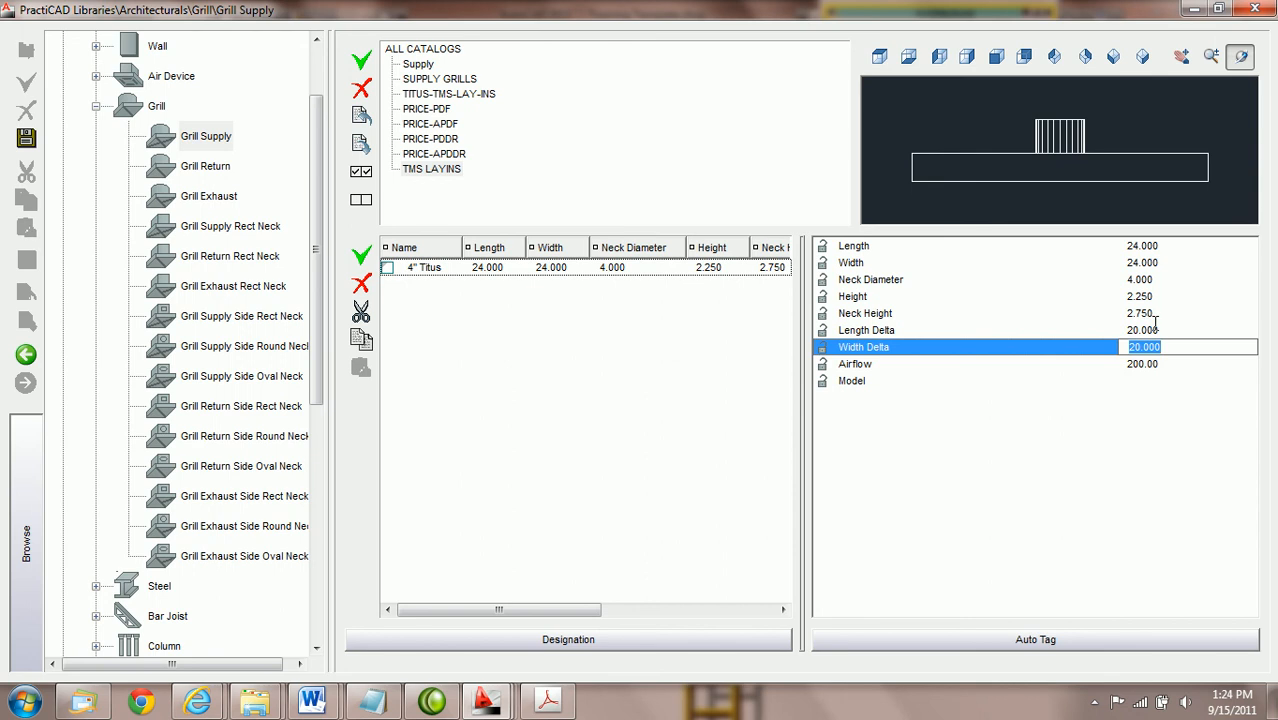
{"action": "left_click", "coordinate": [1162, 364]}
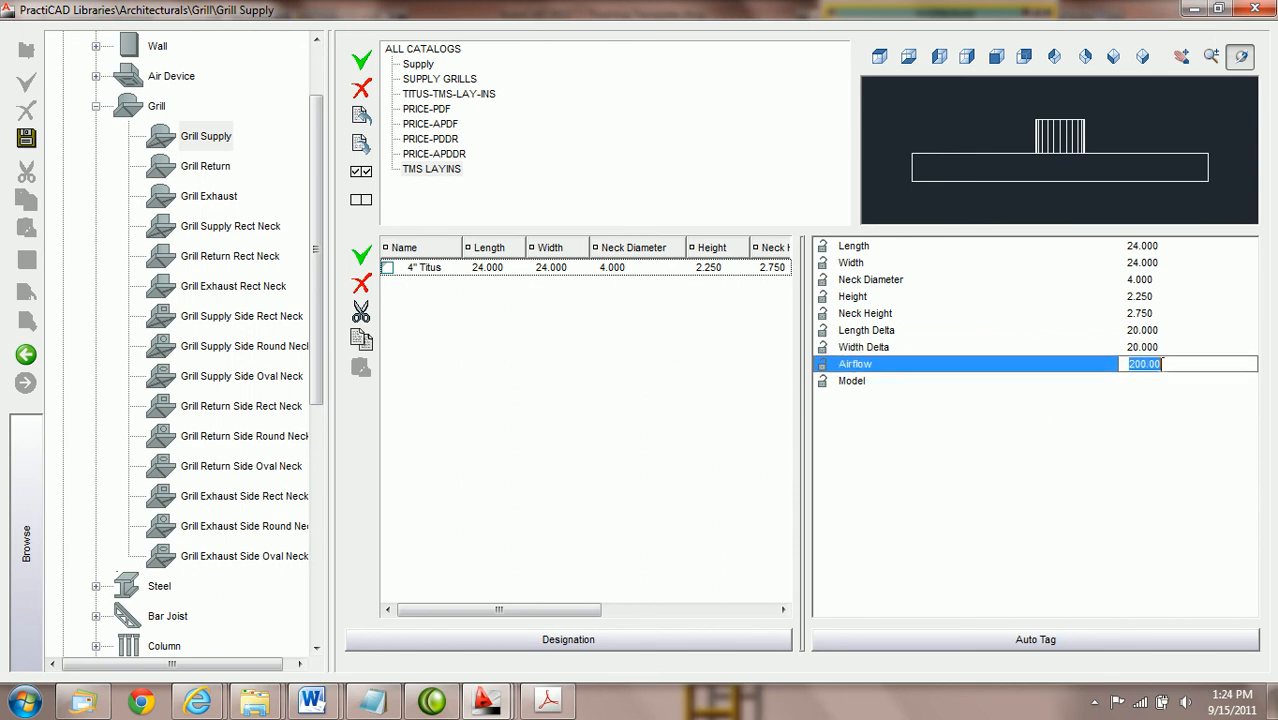
{"action": "type", "text": "0"}
{"action": "key", "text": "Tab"}
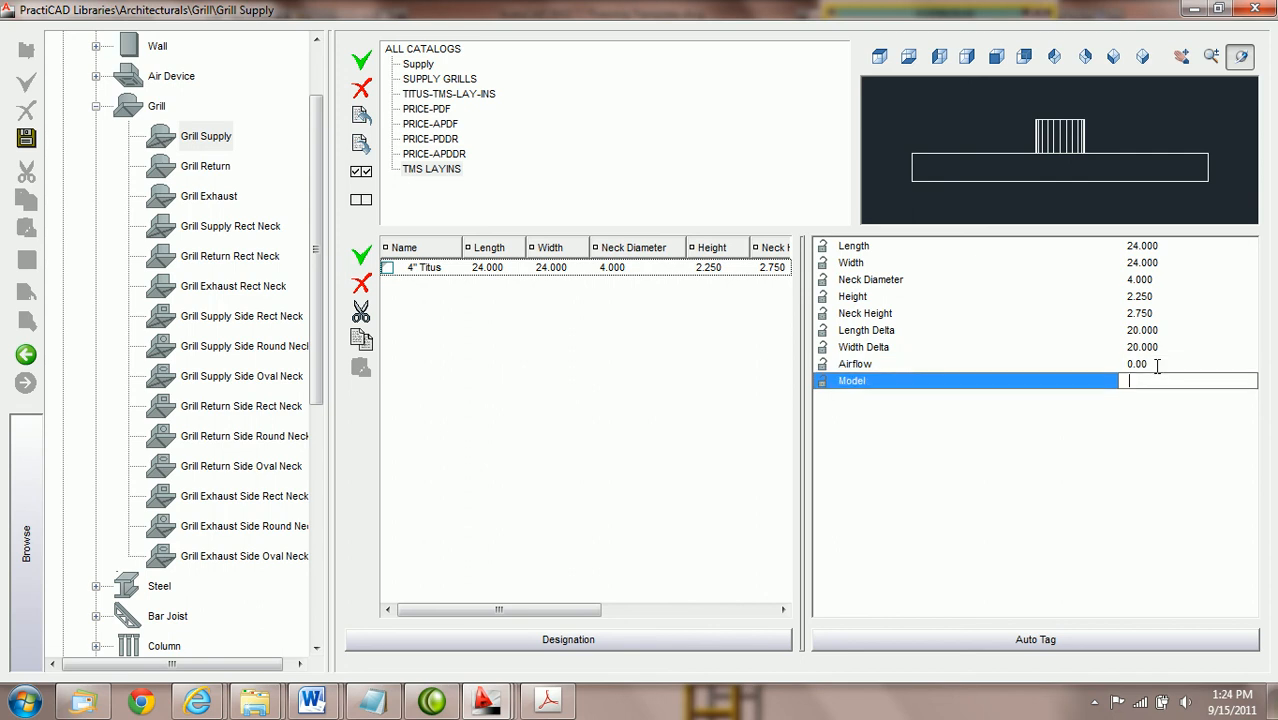
{"action": "left_click", "coordinate": [1146, 364]}
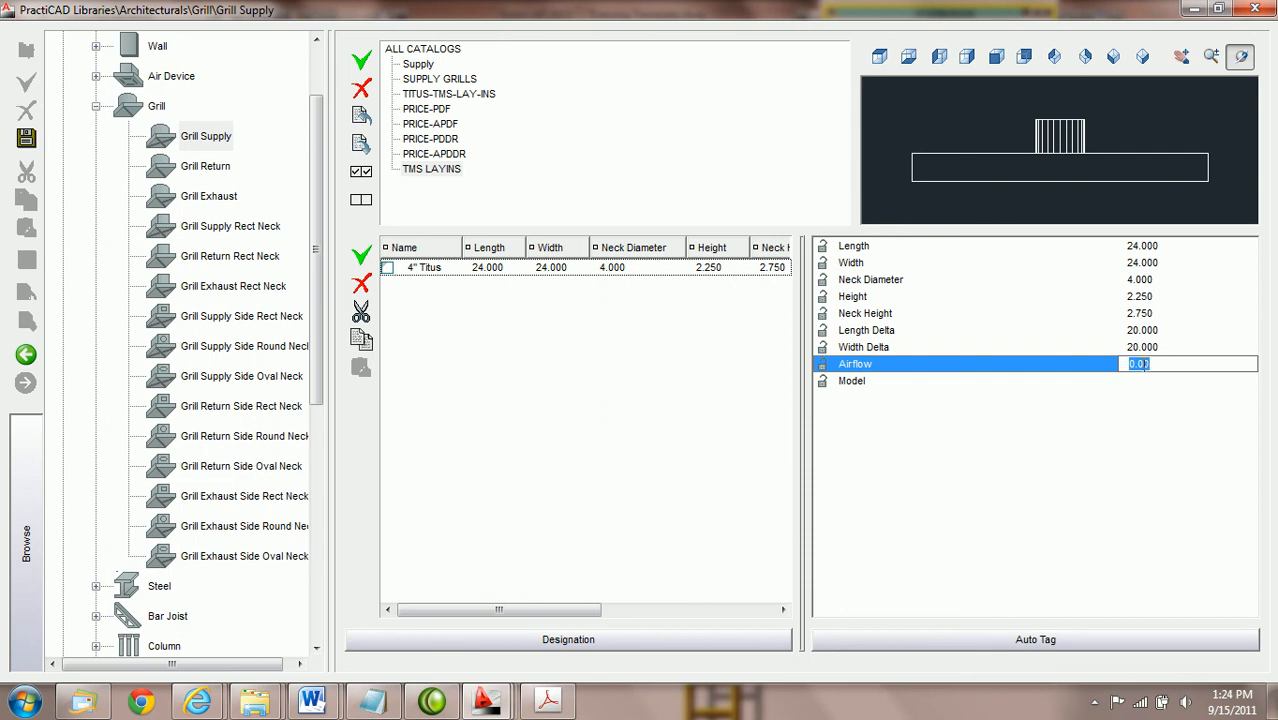
{"action": "left_click", "coordinate": [1149, 385]}
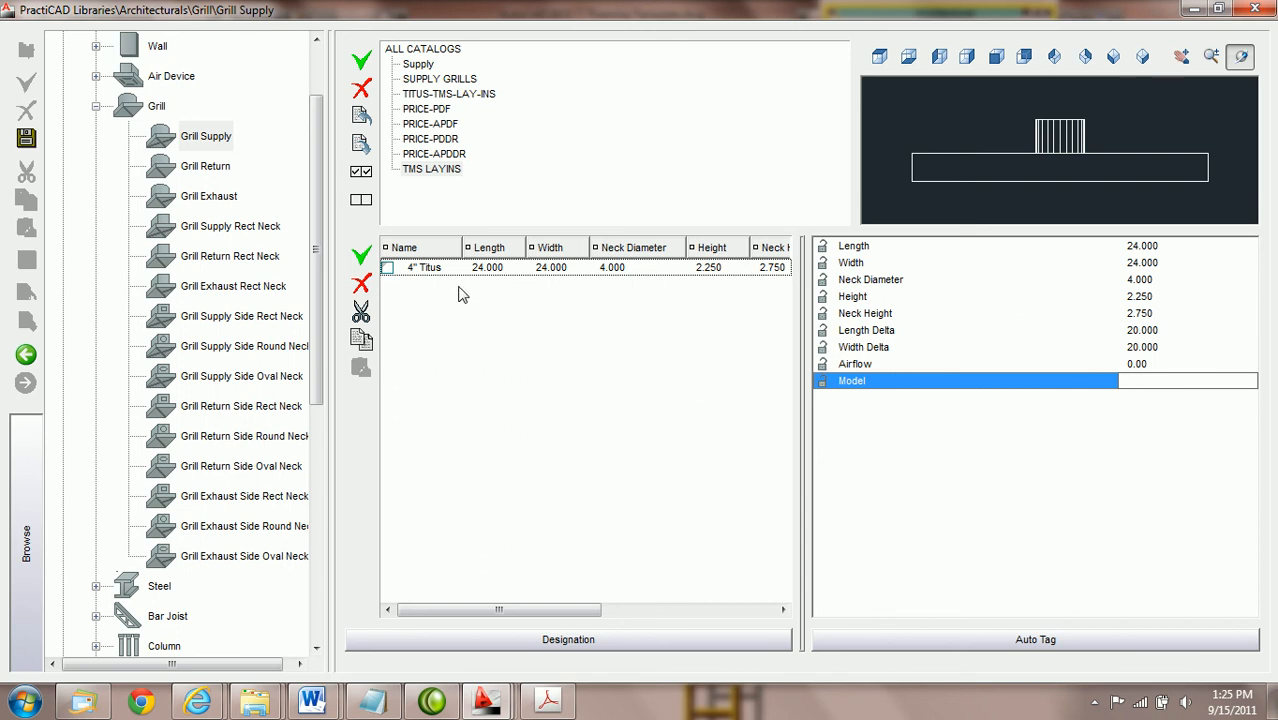
Add a new item named 5" Titus to the TMS LAYINS catalog, based on the 4" Titus item
{"action": "left_click", "coordinate": [430, 272]}
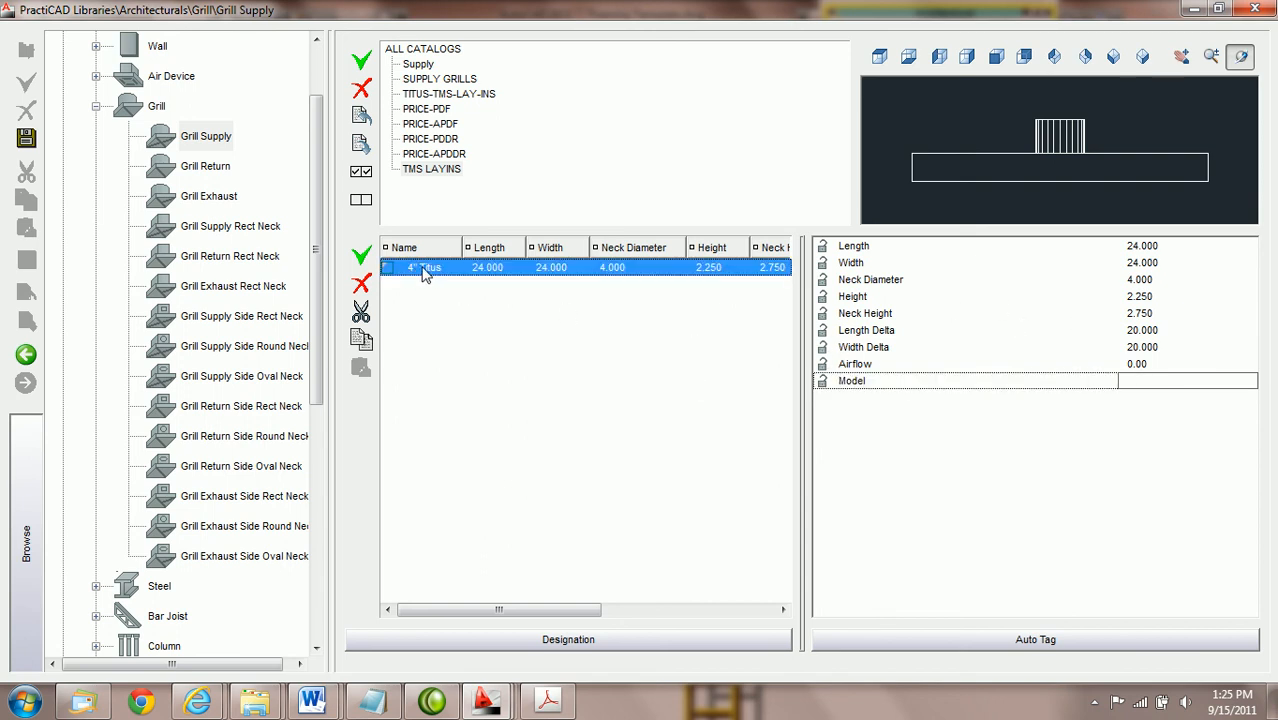
{"action": "left_click", "coordinate": [362, 258]}
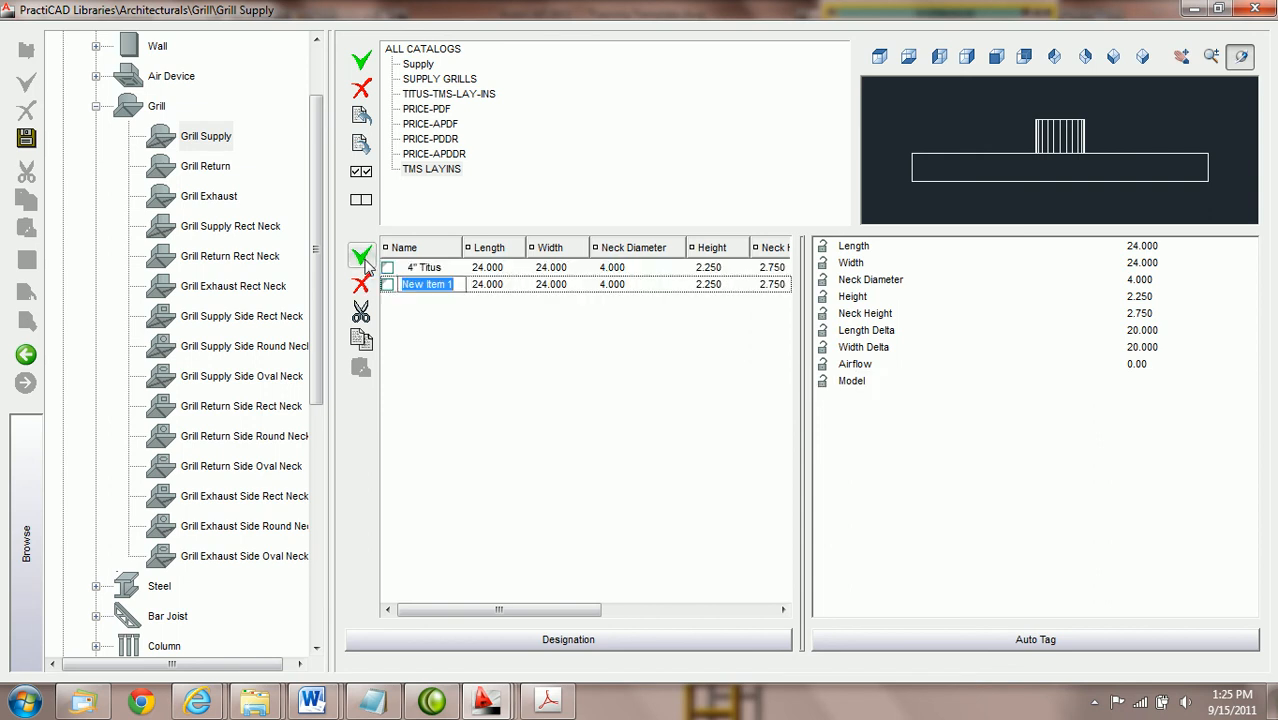
{"action": "key", "text": "Home"}
{"action": "type", "text": "5\""}
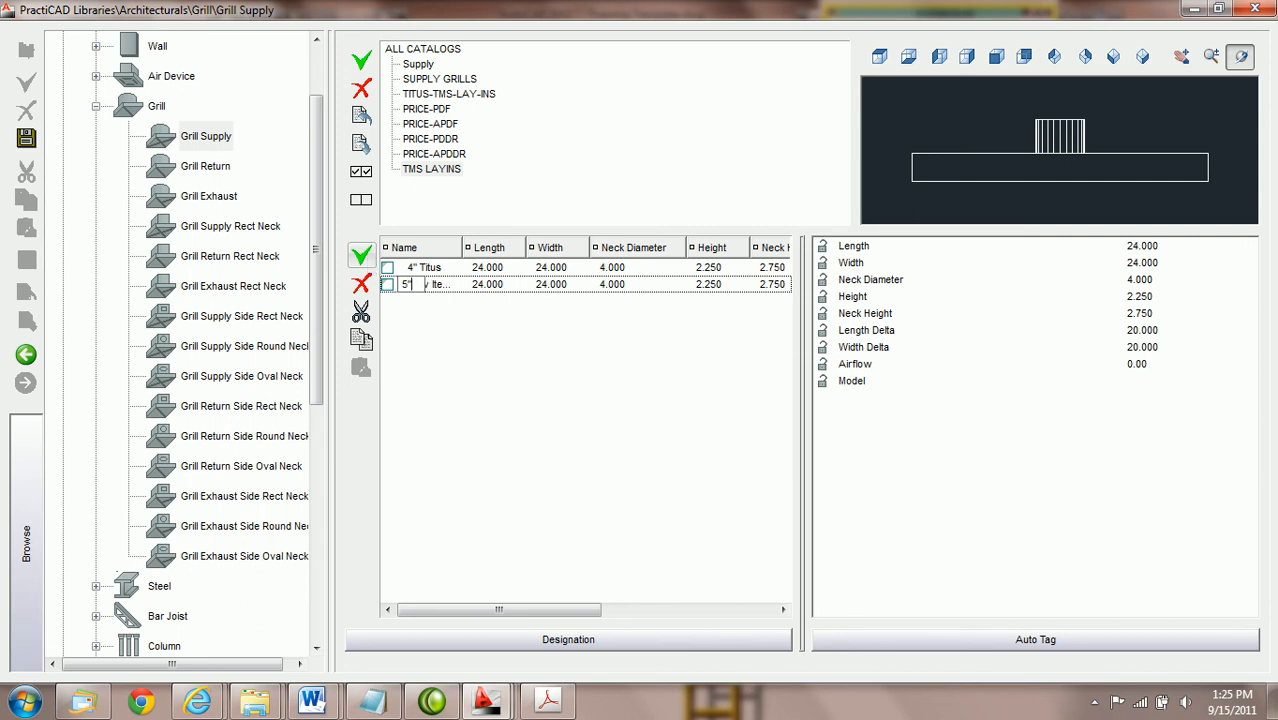
{"action": "key", "text": "shift+End"}
{"action": "type", "text": "Titus"}
{"action": "key", "text": "Tab"}
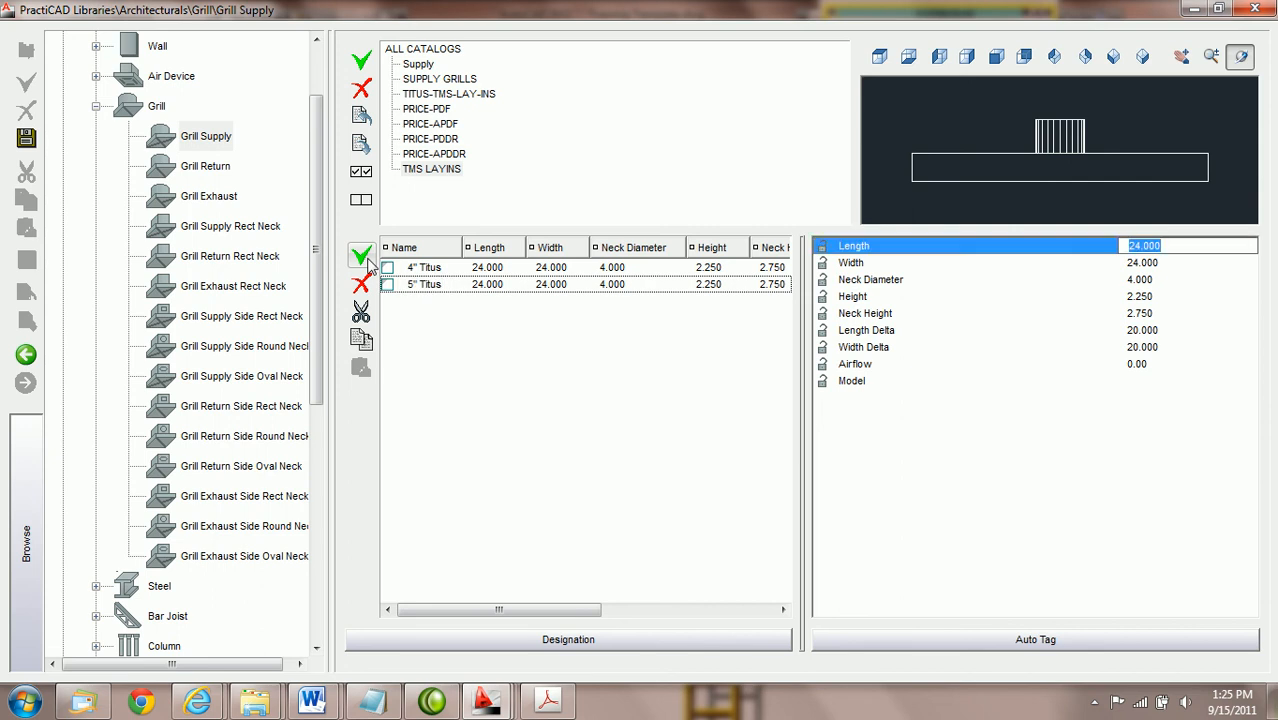
Set the 5" Titus item's Neck Diameter to 5 and check its remaining dimensions against the table in the diffuser PDF
{"action": "key", "text": "Tab"}
{"action": "key", "text": "Tab"}
{"action": "type", "text": "5"}
{"action": "key", "text": "Tab"}
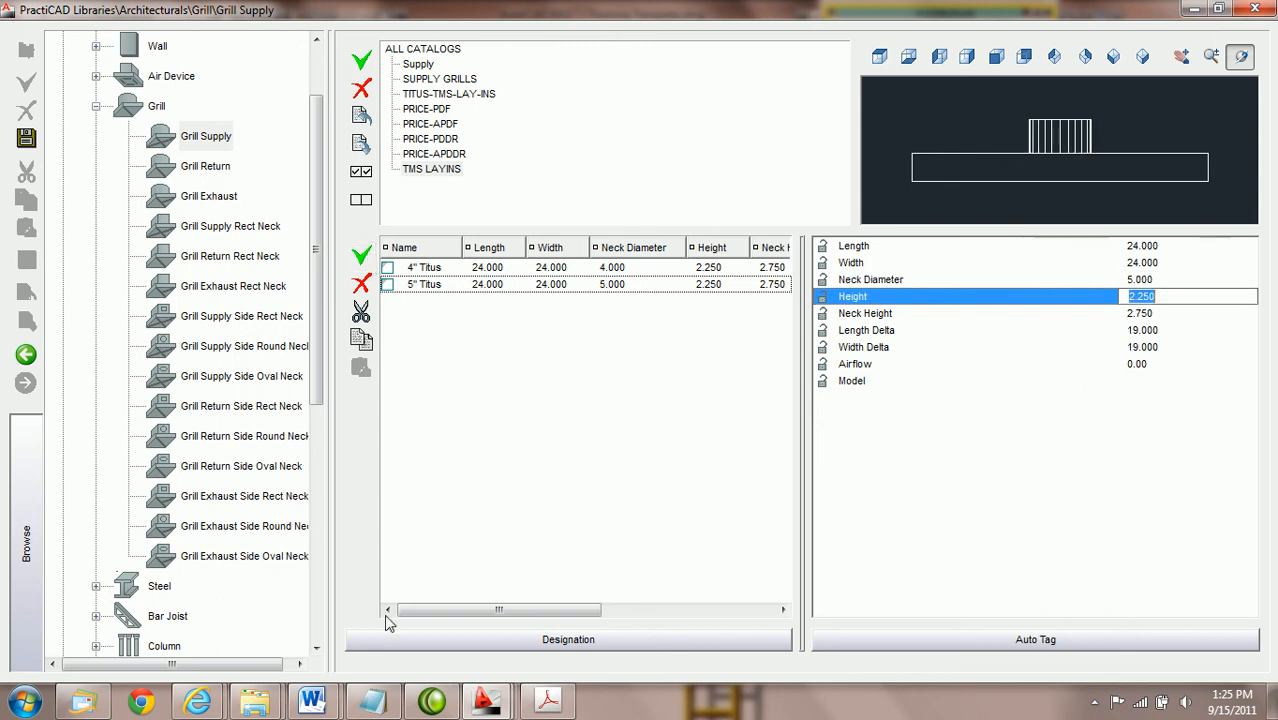
{"action": "left_click", "coordinate": [553, 703]}
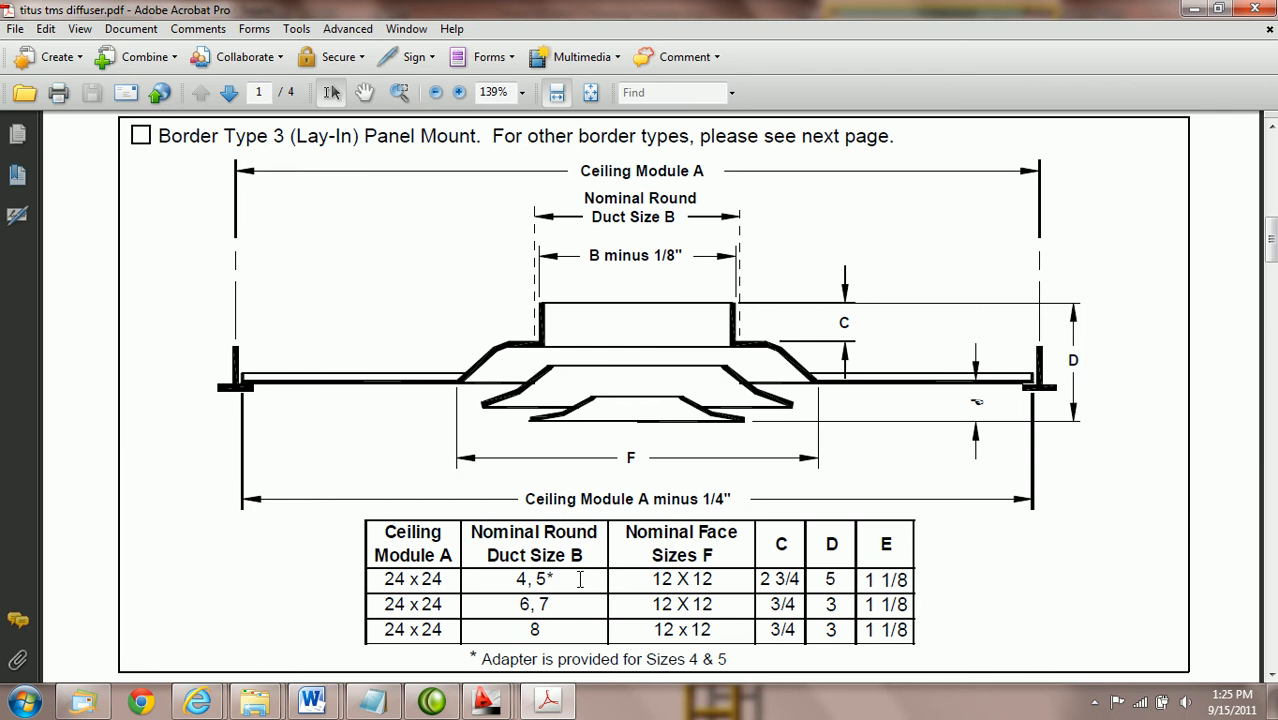
{"action": "mouse_move", "coordinate": [497, 710]}
{"action": "left_click", "coordinate": [719, 594]}
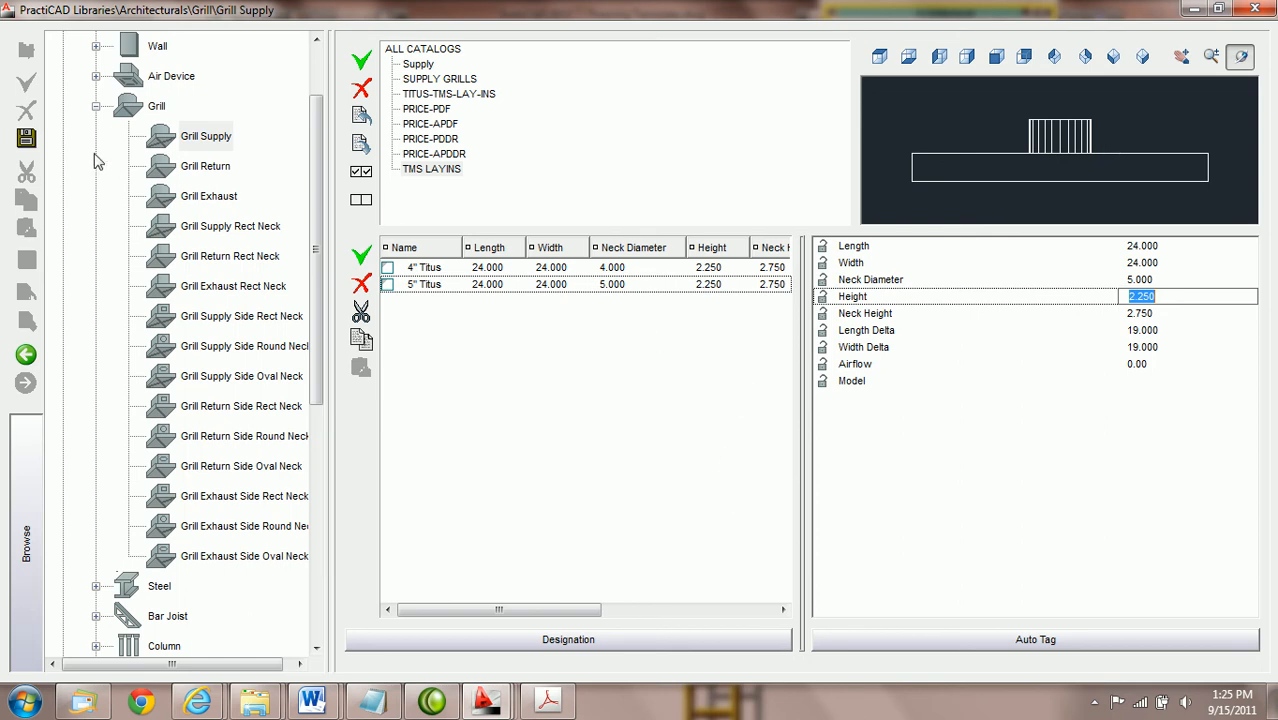
Save the library changes, select the TMS LAYINS catalog and close the library to return to the drawing
{"action": "left_click", "coordinate": [26, 140]}
{"action": "left_click", "coordinate": [420, 173]}
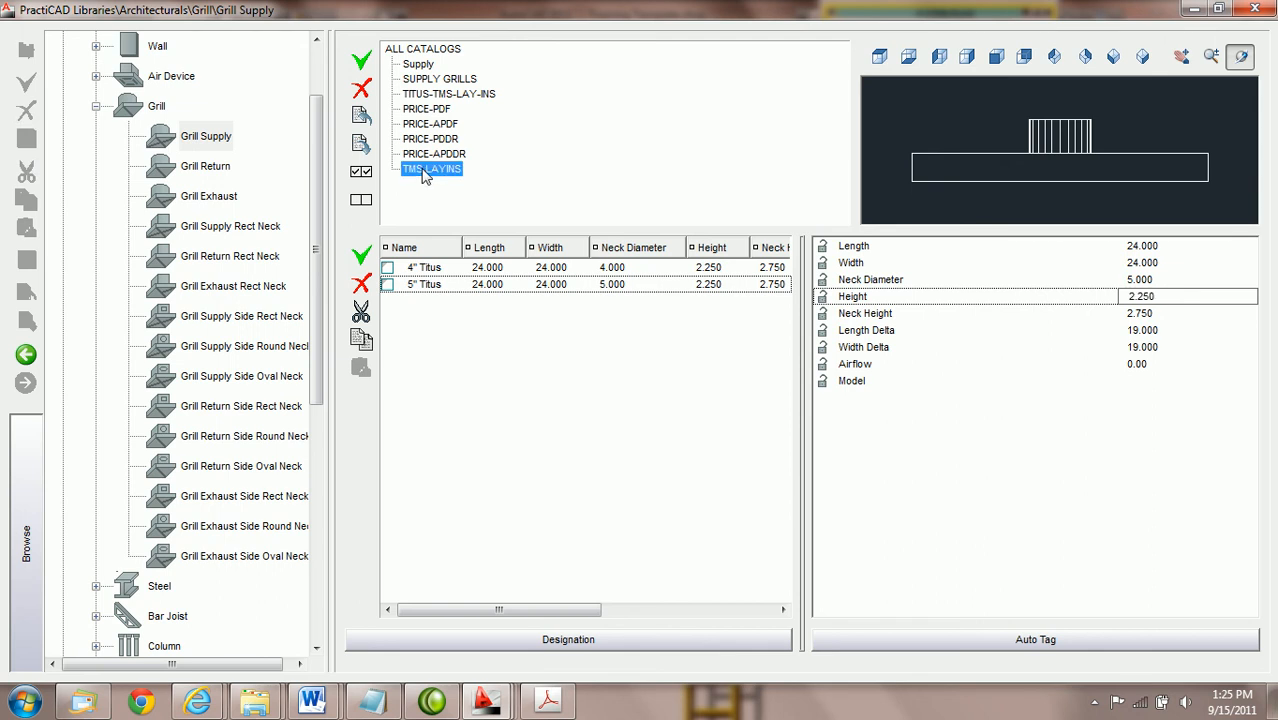
{"action": "left_click_drag", "start_coordinate": [418, 173], "coordinate": [887, 279]}
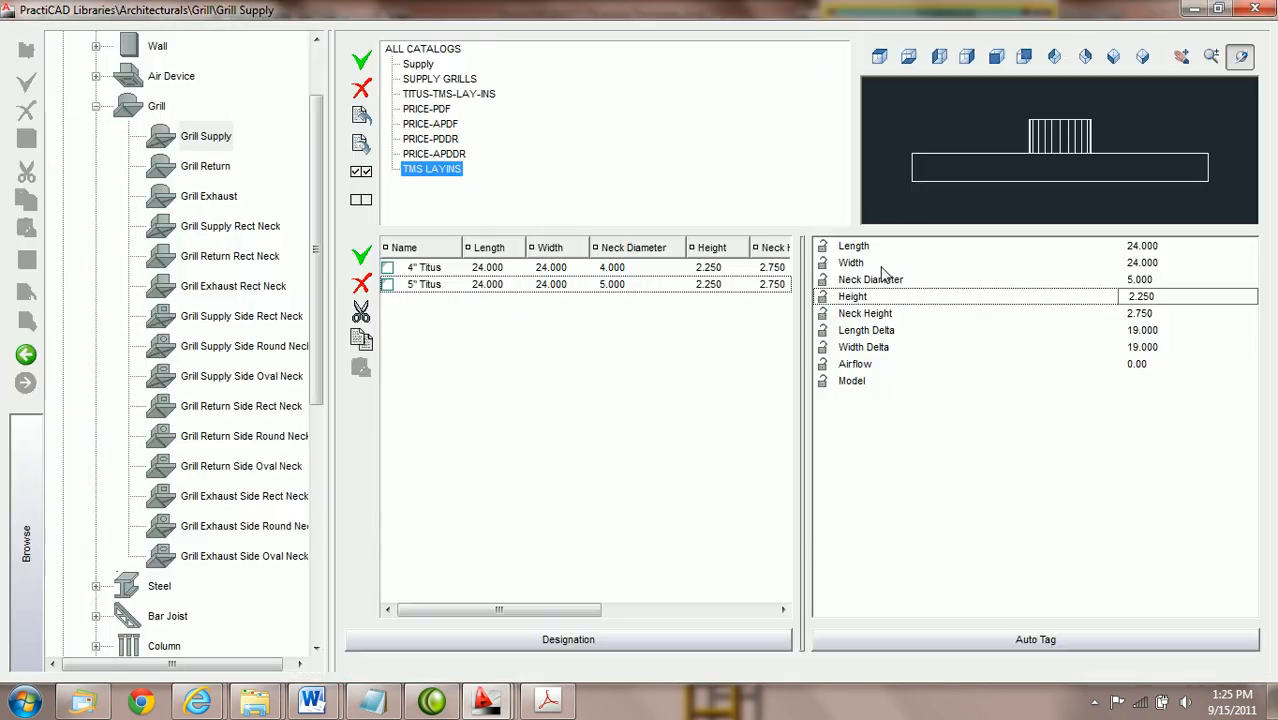
{"action": "left_click", "coordinate": [1262, 8]}
Start placing a catalog supply grill in the drawing, using the 4" Titus item
{"action": "mouse_move", "coordinate": [938, 13]}
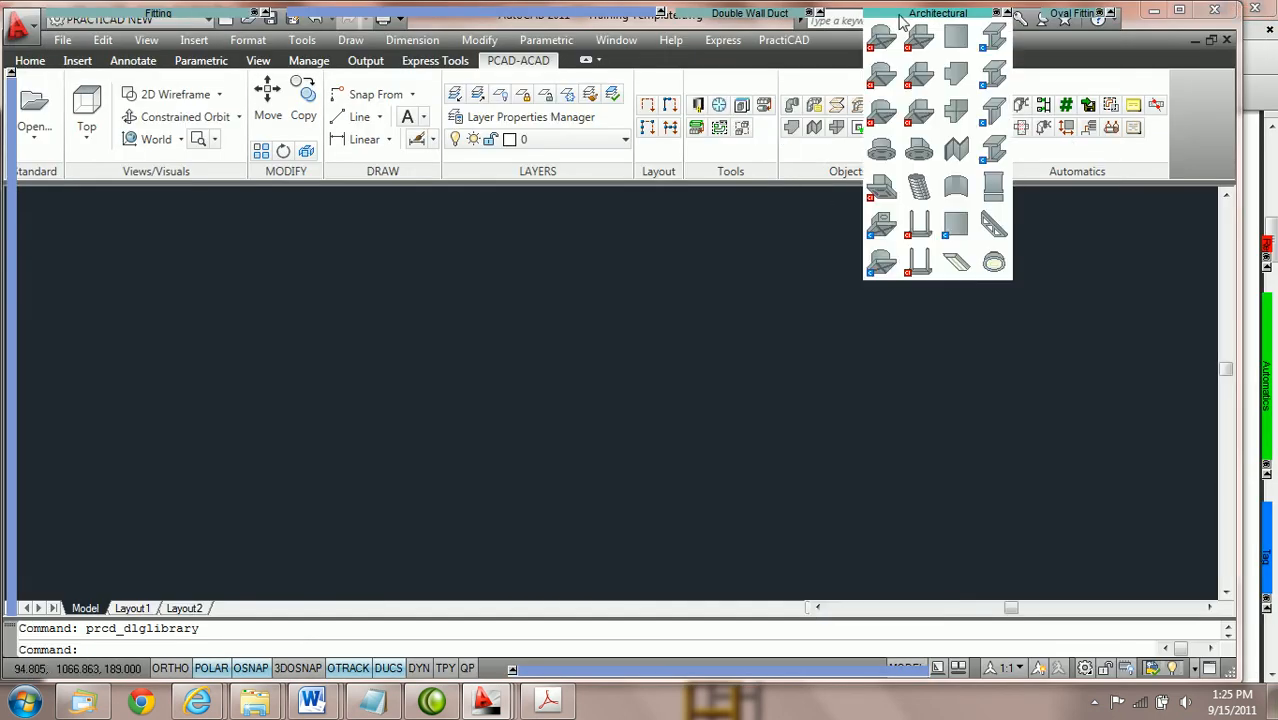
{"action": "left_click", "coordinate": [877, 268]}
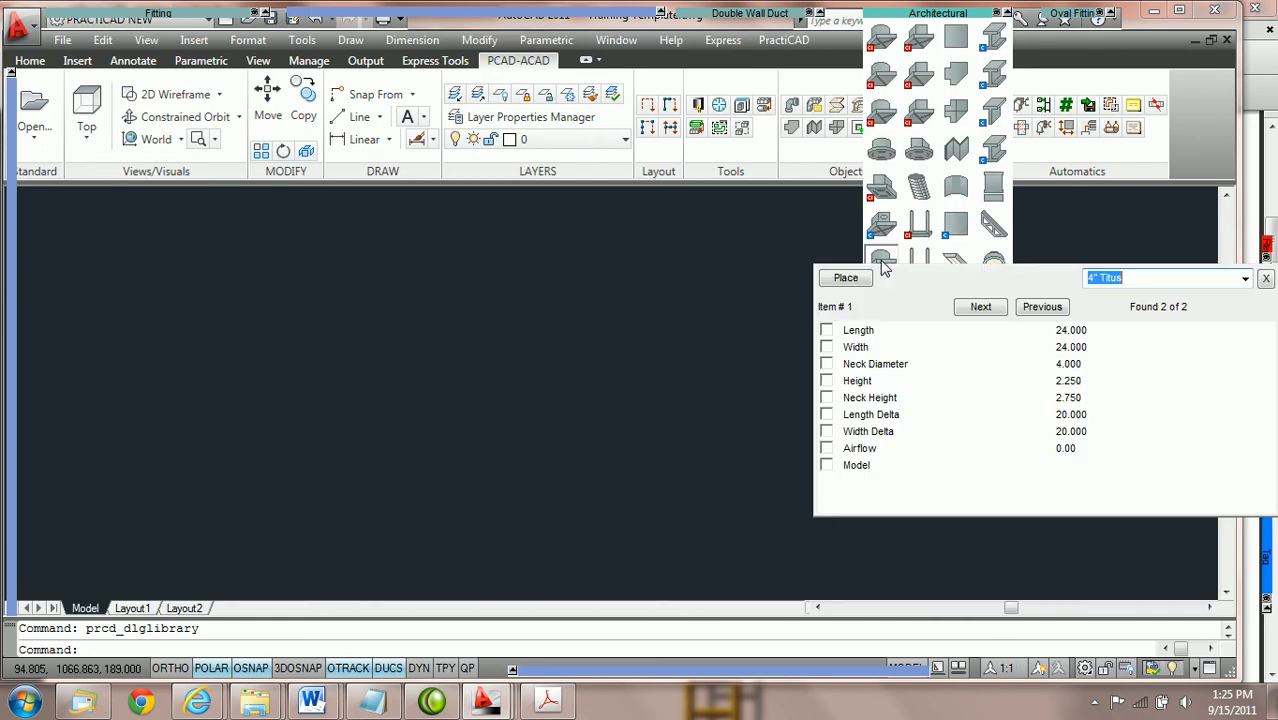
{"action": "left_click", "coordinate": [1245, 278]}
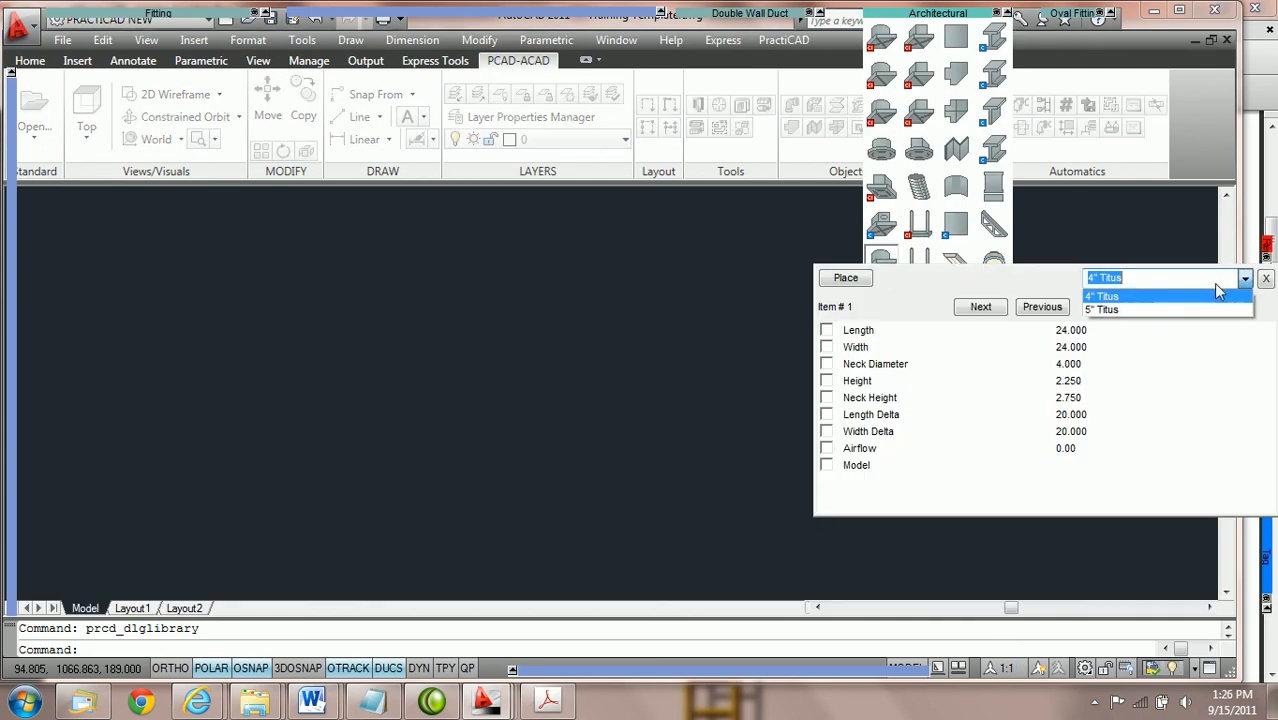
{"action": "left_click", "coordinate": [1160, 309]}
{"action": "left_click", "coordinate": [845, 278]}
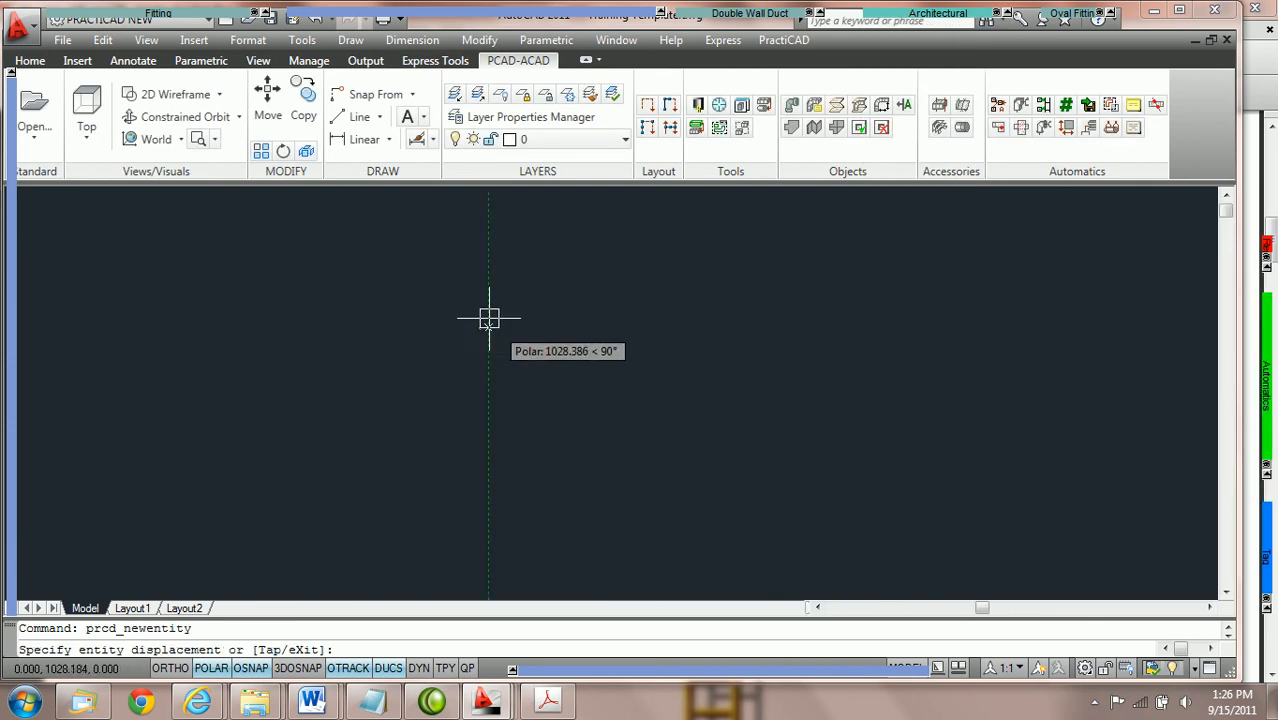
Set the grill's Model to ABC-123 and its Airflow to 200
{"action": "mouse_move", "coordinate": [10, 277]}
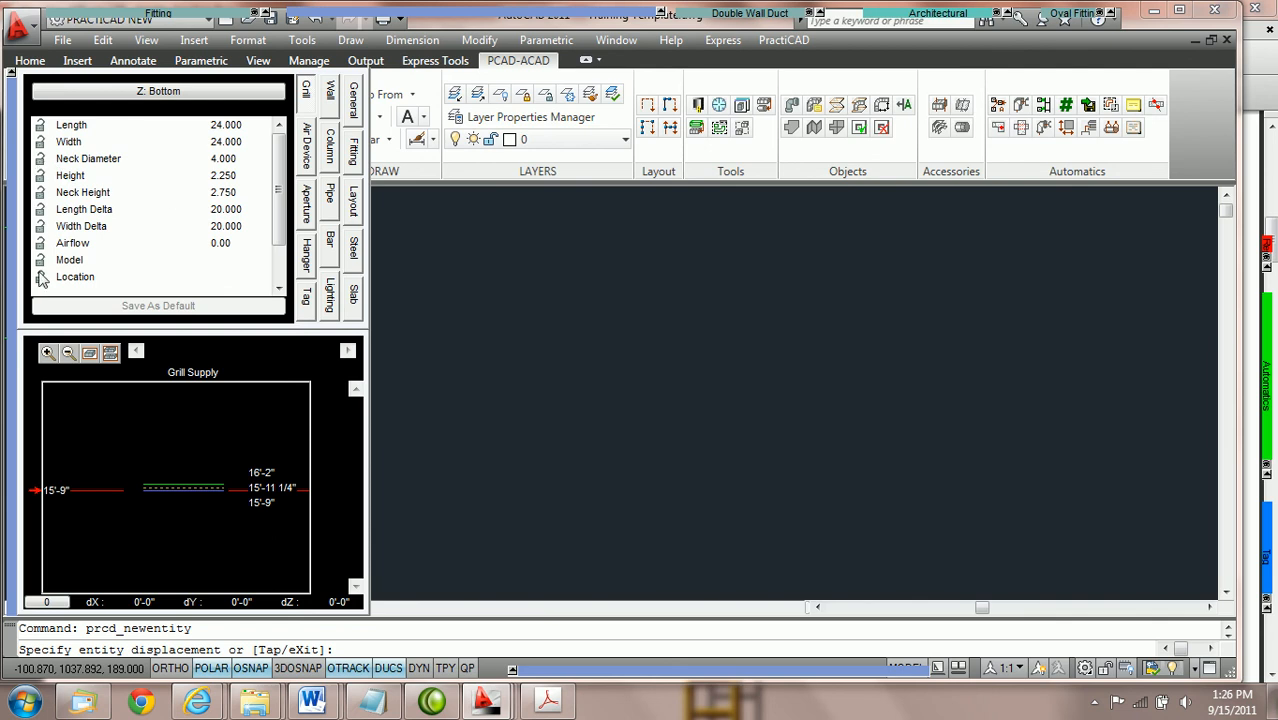
{"action": "left_click", "coordinate": [241, 261]}
{"action": "type", "text": "AB"}
{"action": "key", "text": "BackSpace"}
{"action": "key", "text": "BackSpace"}
{"action": "type", "text": "ABC-123"}
{"action": "left_click", "coordinate": [258, 243]}
{"action": "type", "text": "200"}
{"action": "key", "text": "Tab"}
{"action": "key", "text": "Tab"}
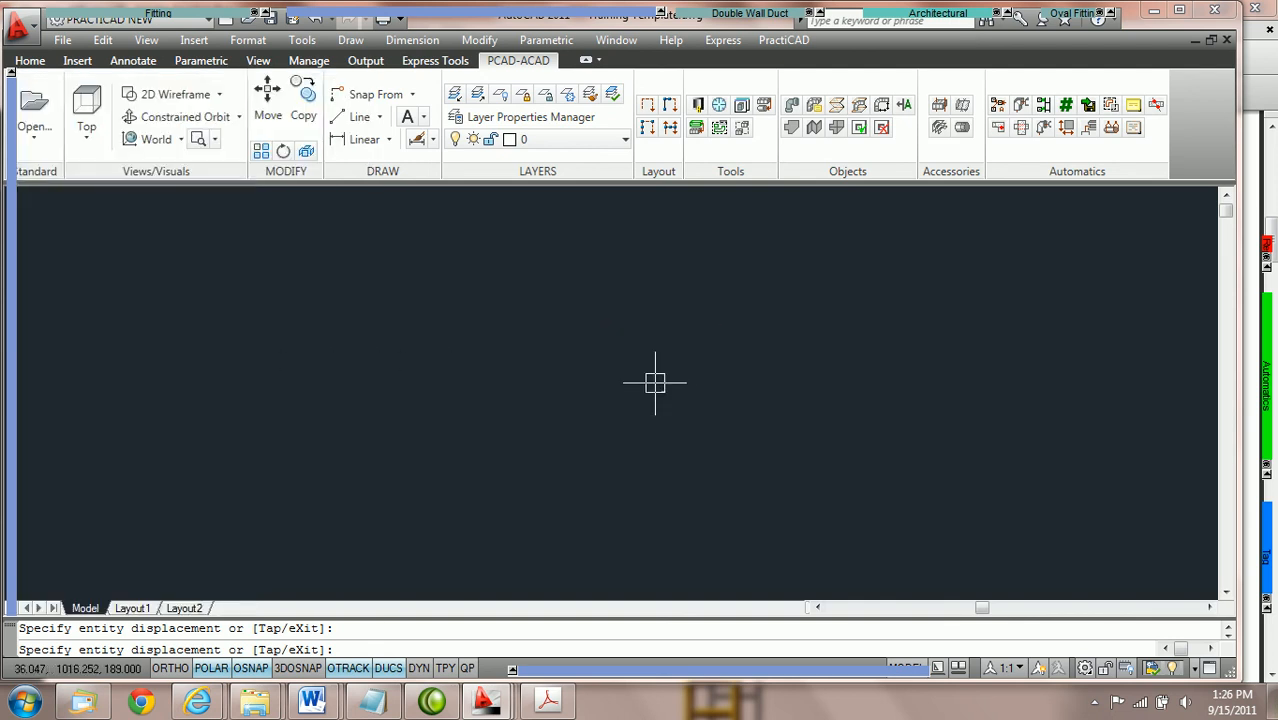
Place the supply grill in the empty drawing with its tag to the right of it, and end the placement
{"action": "left_click", "coordinate": [505, 385]}
{"action": "left_click", "coordinate": [535, 390]}
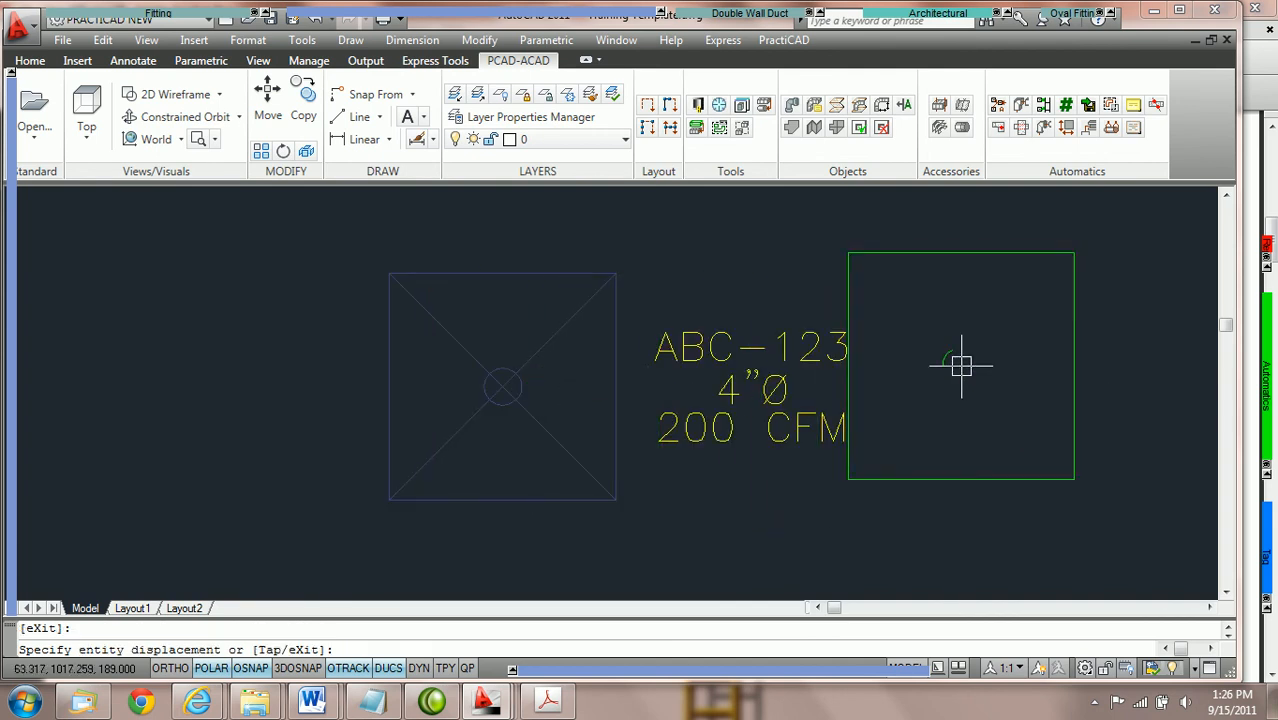
{"action": "key", "text": "Escape"}
{"action": "scroll", "coordinate": [941, 428], "scroll_direction": "down", "scroll_amount": 3}
{"action": "scroll", "coordinate": [941, 428], "scroll_direction": "up", "scroll_amount": 2}
{"action": "middle_click_drag", "start_coordinate": [916, 388], "coordinate": [821, 377]}
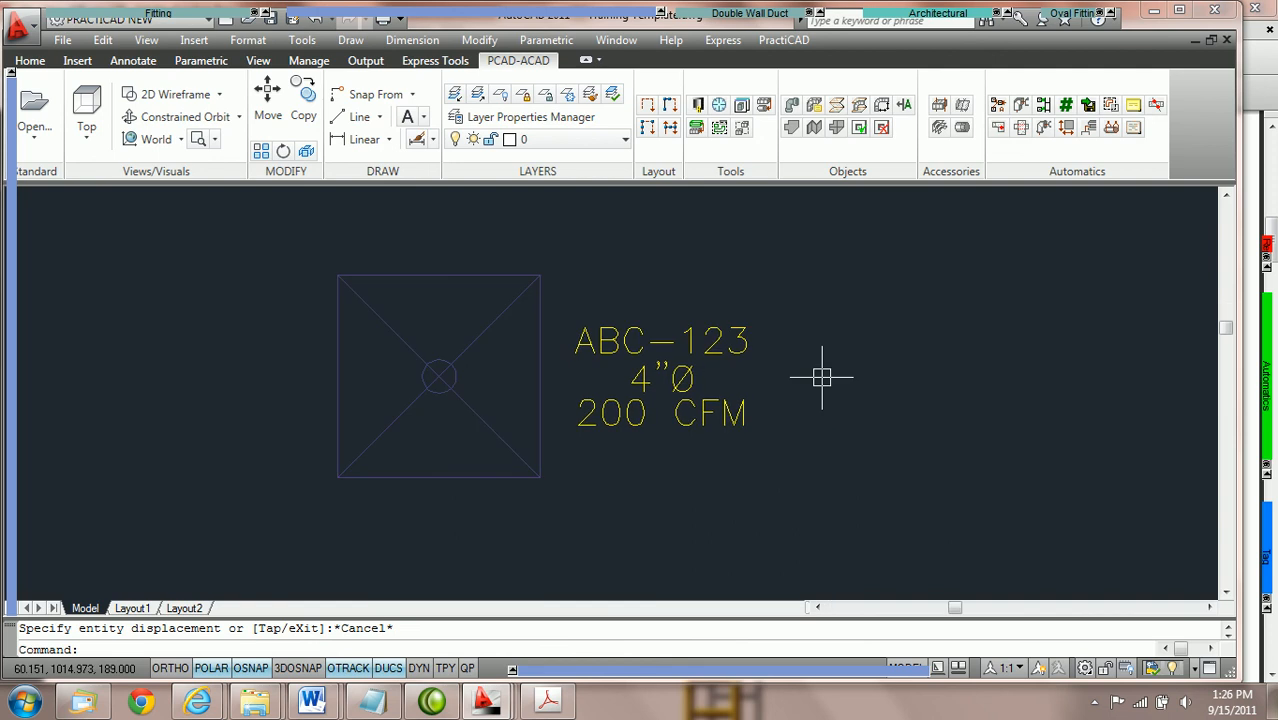